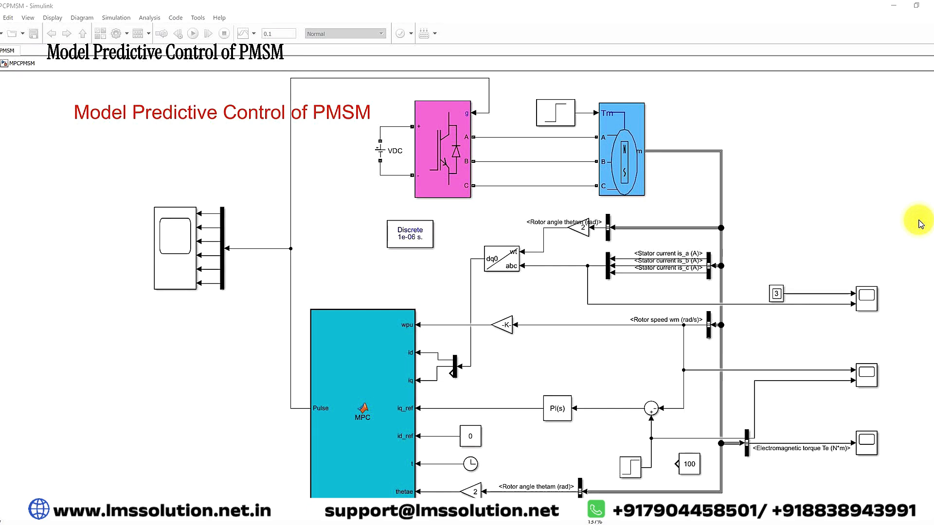
# Step: Review the DC source voltage and the PMSM's resistance, inductance and flux values without changing them
pyautogui.doubleClick(382, 152)
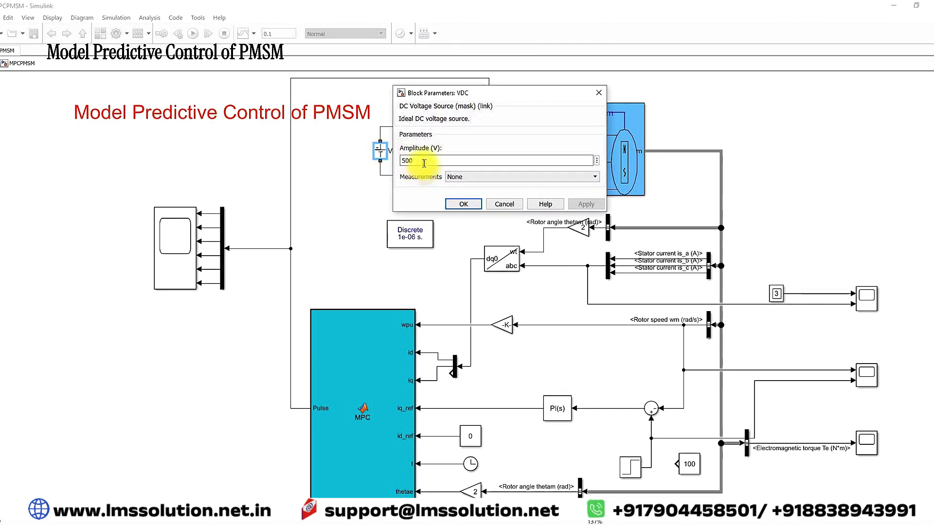
pyautogui.click(462, 205)
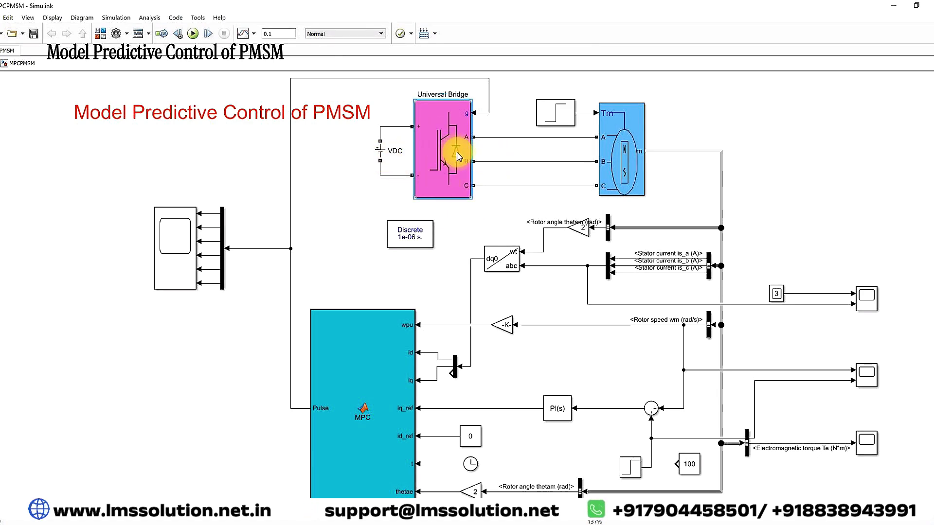
pyautogui.doubleClick(623, 149)
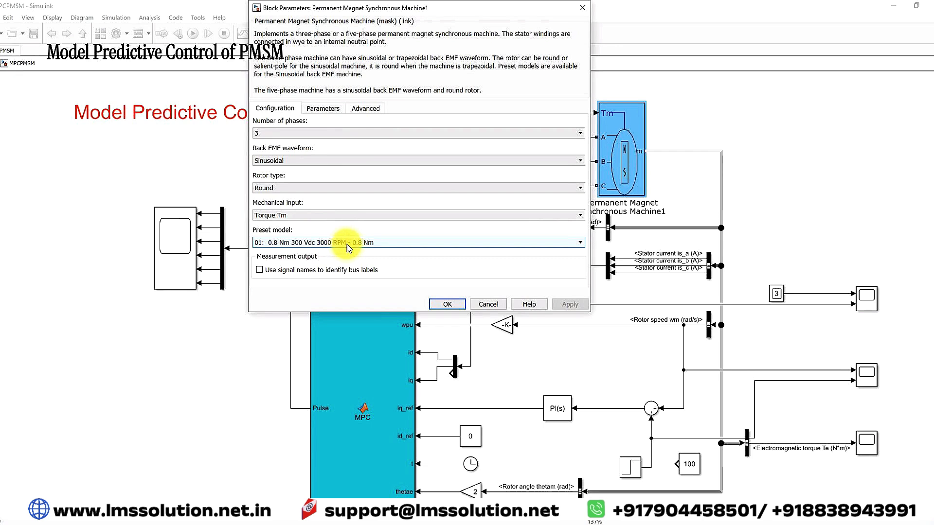
pyautogui.click(329, 111)
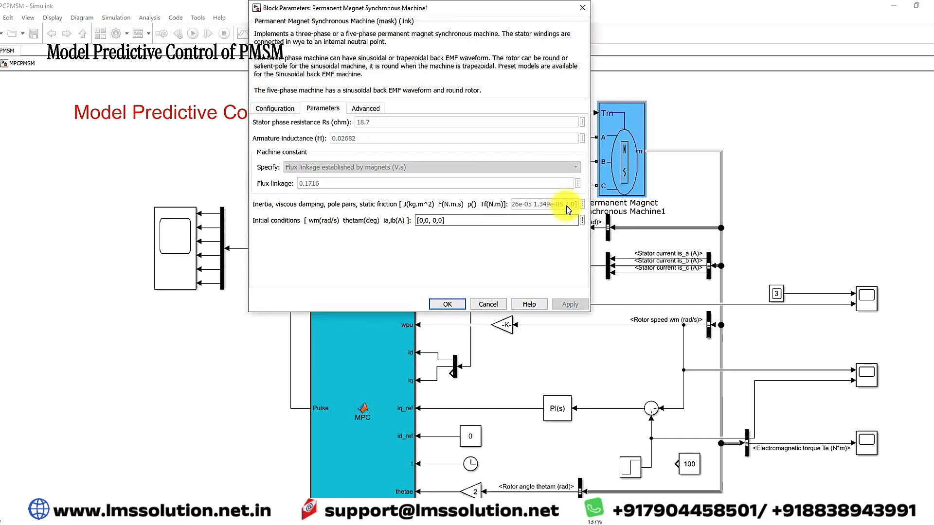
pyautogui.press('Escape')
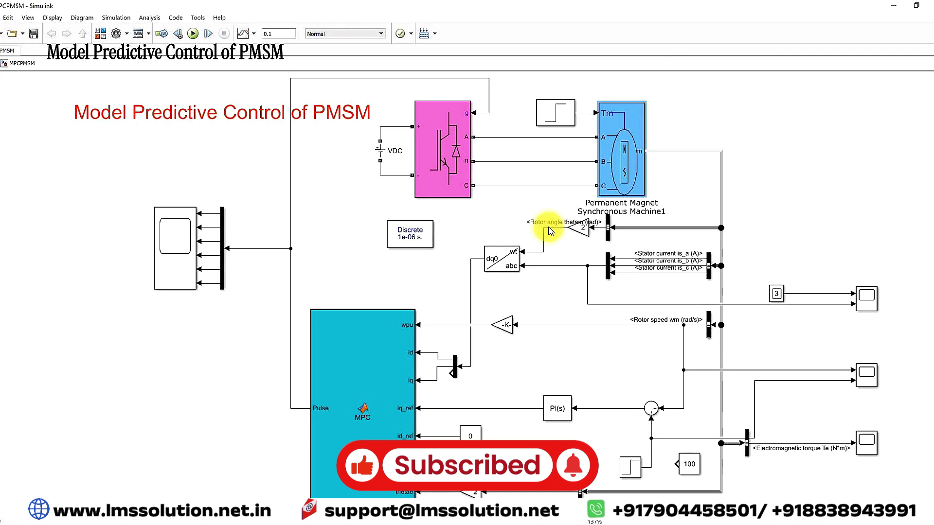
# Step: Point out the rotor-angle gain of 2, the PMSM, the dq0/abc transform, the speed selector and the speed-error sum
pyautogui.click(582, 231)
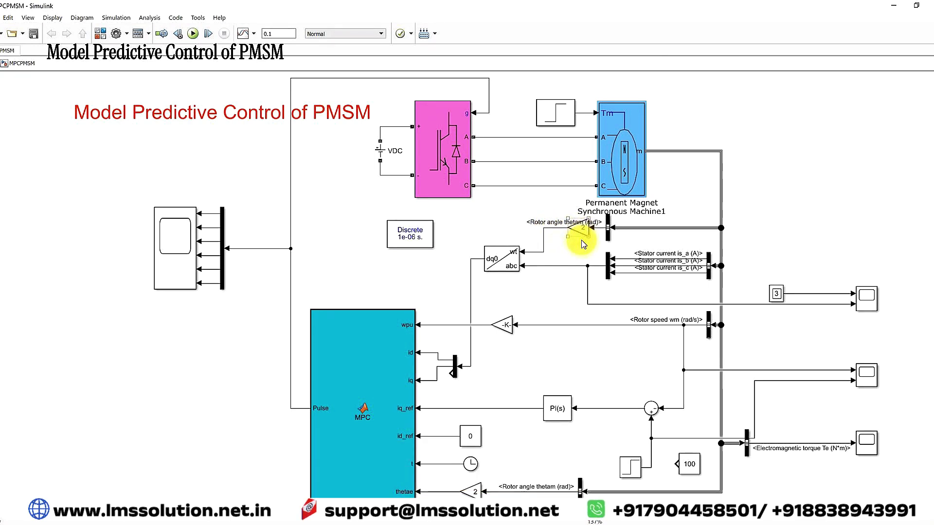
pyautogui.click(644, 160)
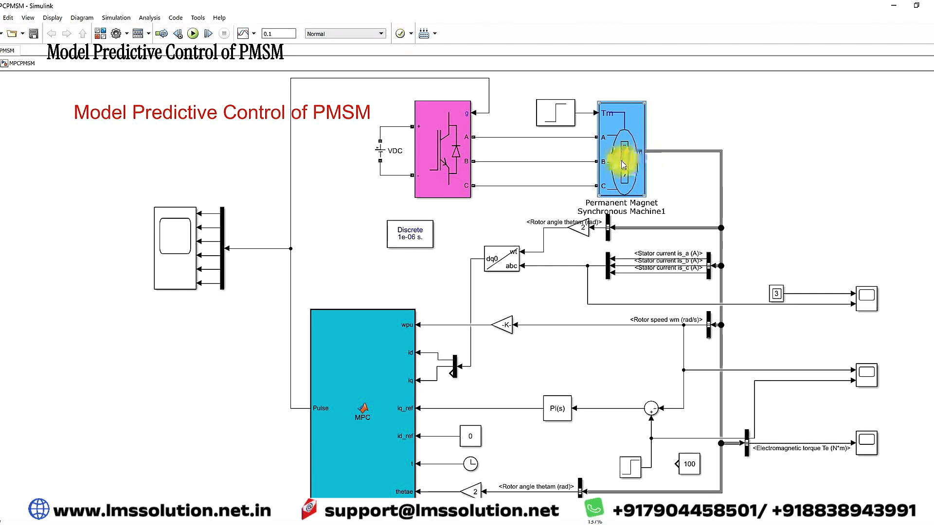
pyautogui.click(582, 230)
pyautogui.click(500, 258)
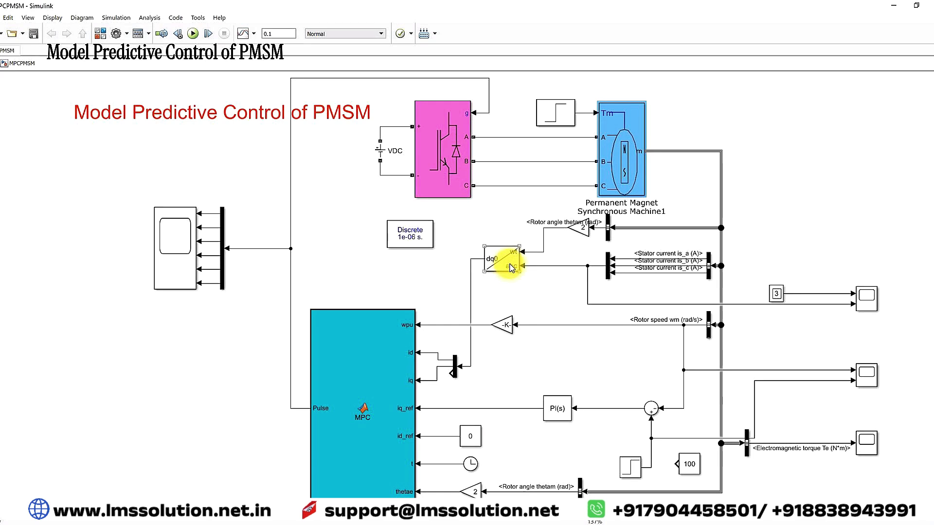
pyautogui.click(573, 270)
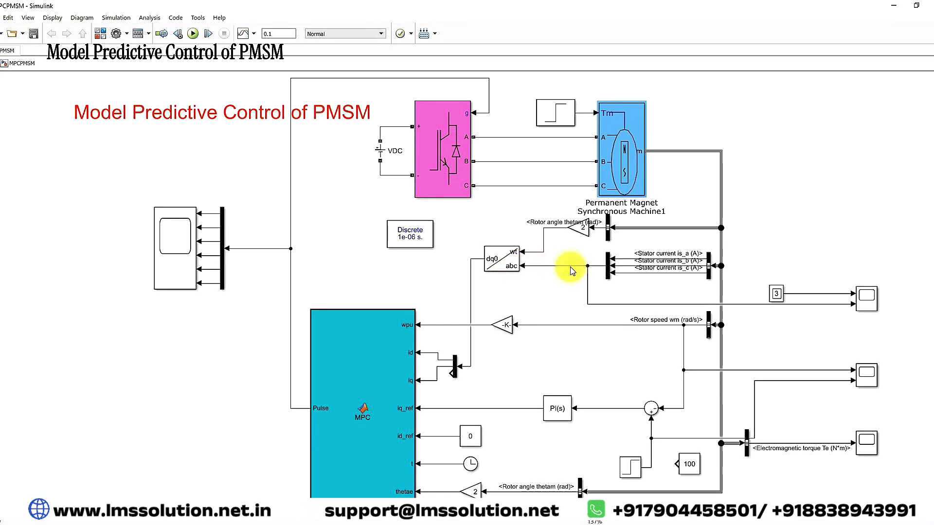
pyautogui.click(505, 265)
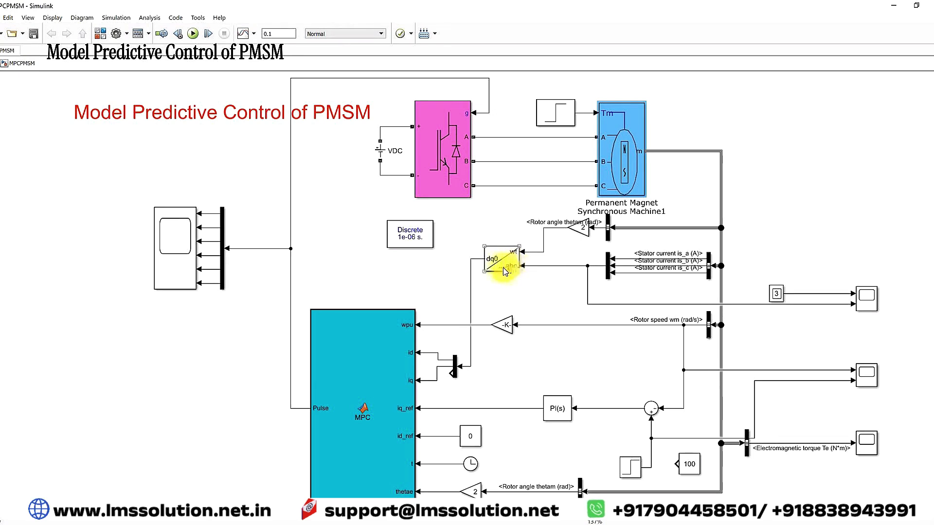
pyautogui.click(709, 331)
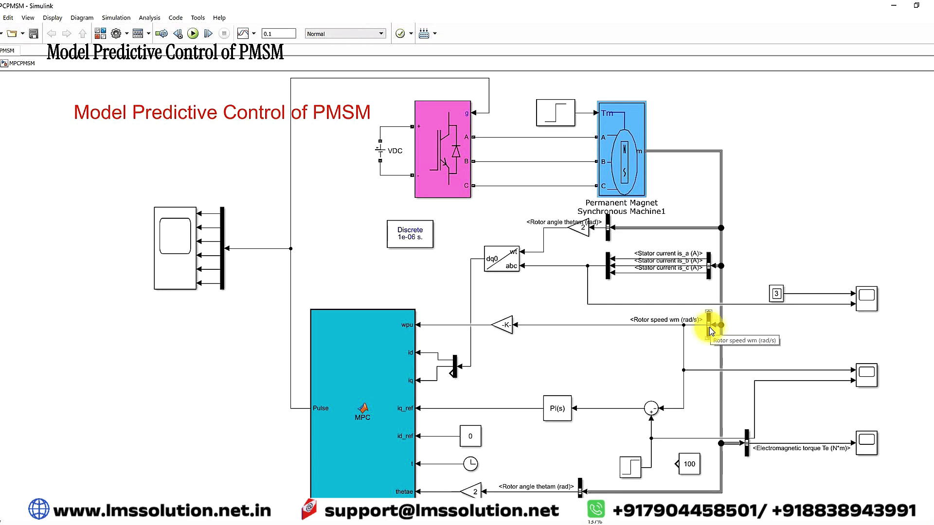
pyautogui.click(560, 322)
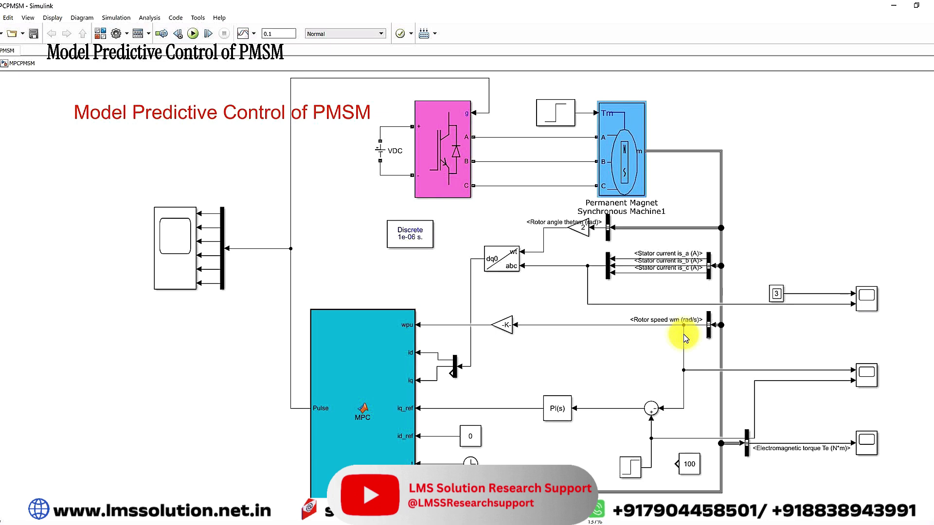
pyautogui.click(641, 411)
pyautogui.click(628, 468)
# Step: Inspect the speed reference step block, which goes from 100 to 125
pyautogui.doubleClick(628, 468)
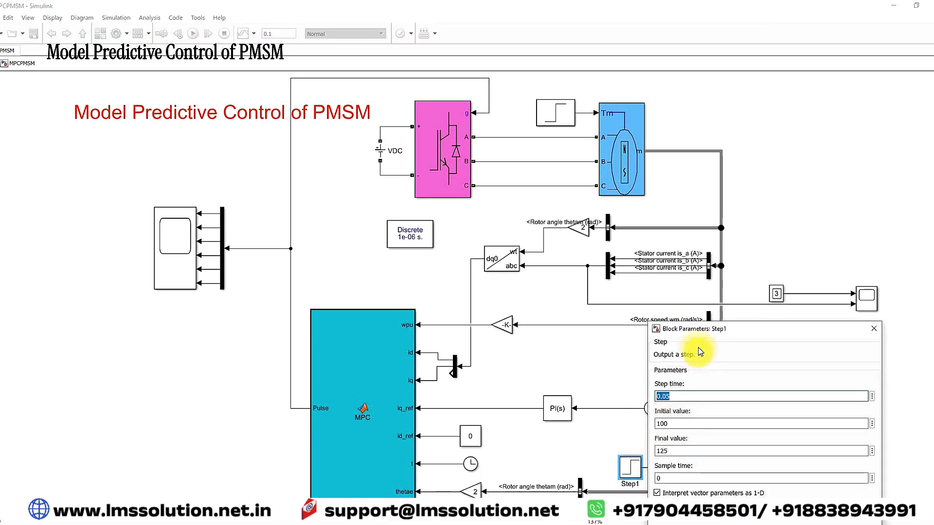
pyautogui.moveTo(689, 327); pyautogui.dragTo(685, 159)
pyautogui.doubleClick(657, 249)
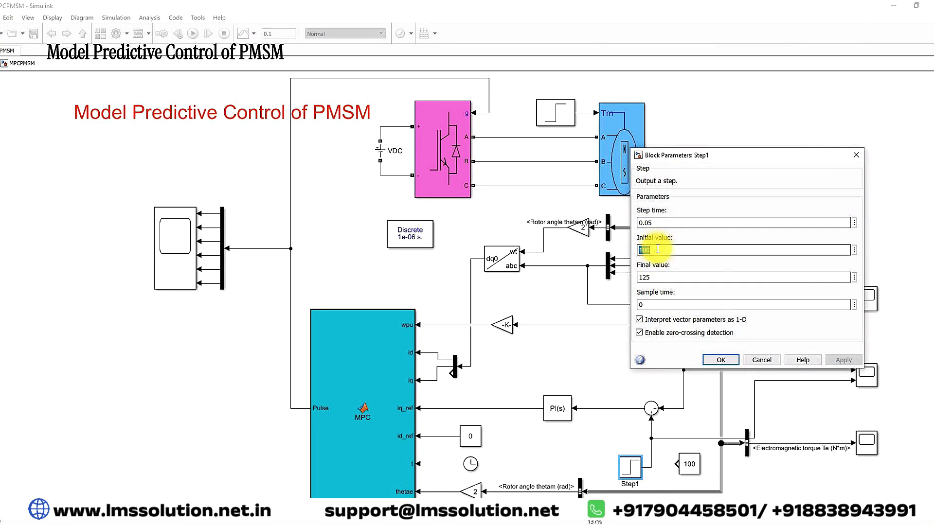
pyautogui.doubleClick(654, 276)
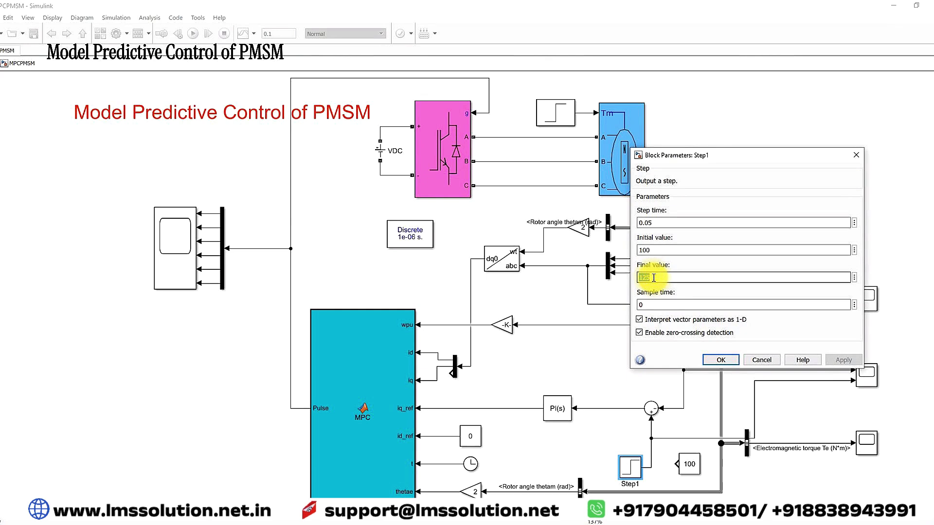
pyautogui.press('Return')
# Step: Point out the PI speed controller, its iq_ref output and the clock signal feeding t
pyautogui.click(559, 410)
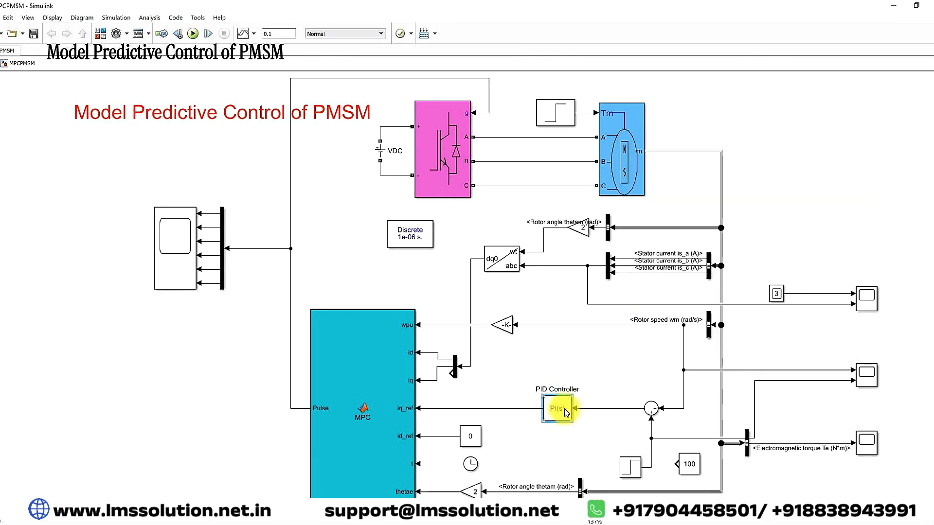
pyautogui.click(485, 408)
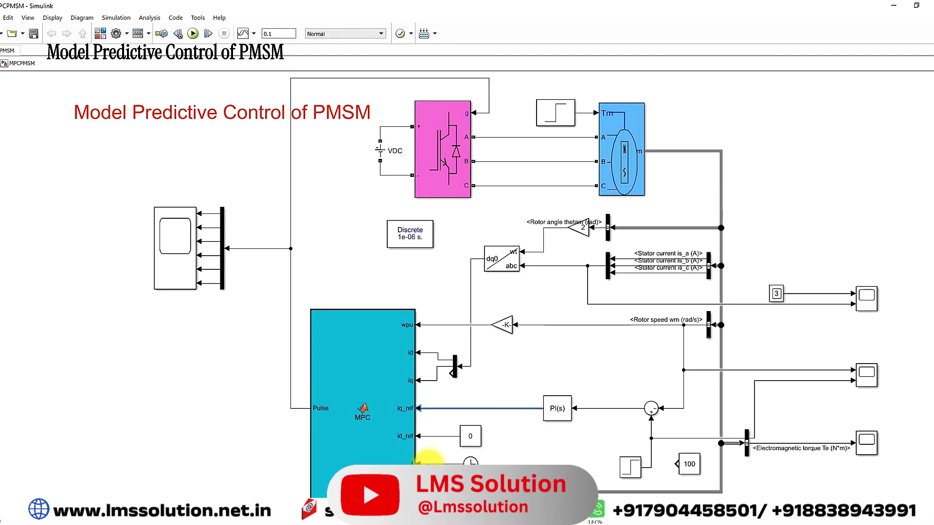
pyautogui.click(434, 464)
pyautogui.click(437, 493)
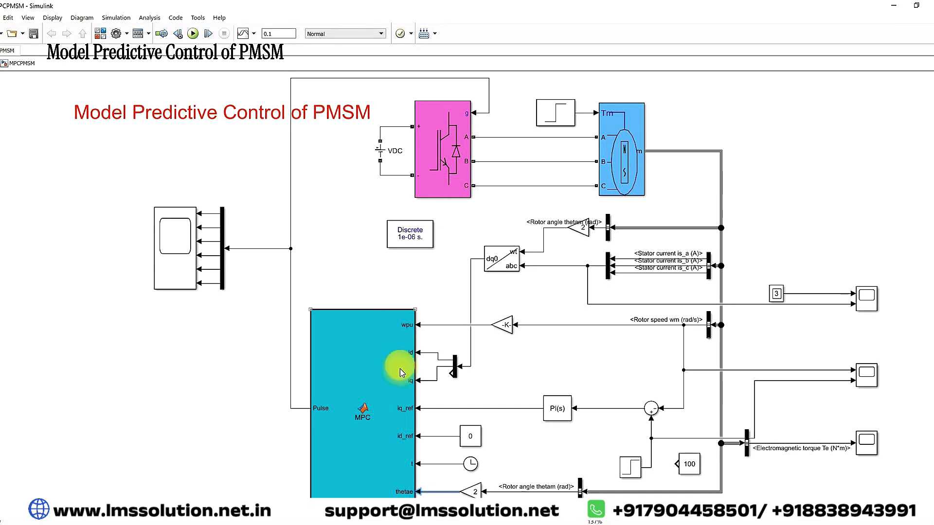
# Step: Highlight the MPC function block and trace its input signals
pyautogui.click(353, 384)
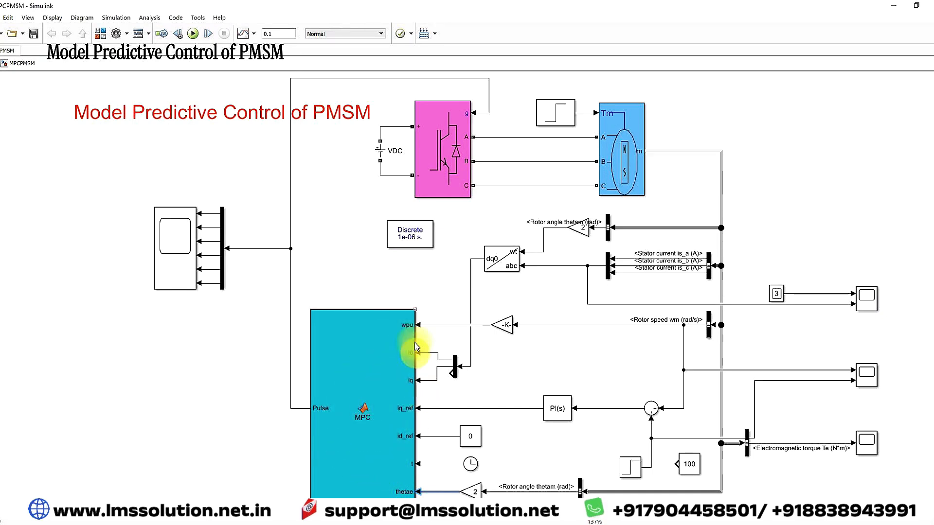
pyautogui.hotkey('ctrl', 'F9')
pyautogui.moveTo(402, 329); pyautogui.dragTo(416, 329)
pyautogui.moveTo(403, 356); pyautogui.dragTo(421, 356)
pyautogui.moveTo(403, 387); pyautogui.dragTo(417, 386)
pyautogui.moveTo(391, 415)
pyautogui.mouseDown()
pyautogui.moveTo(418, 415)
pyautogui.moveTo(419, 497)
pyautogui.mouseUp()
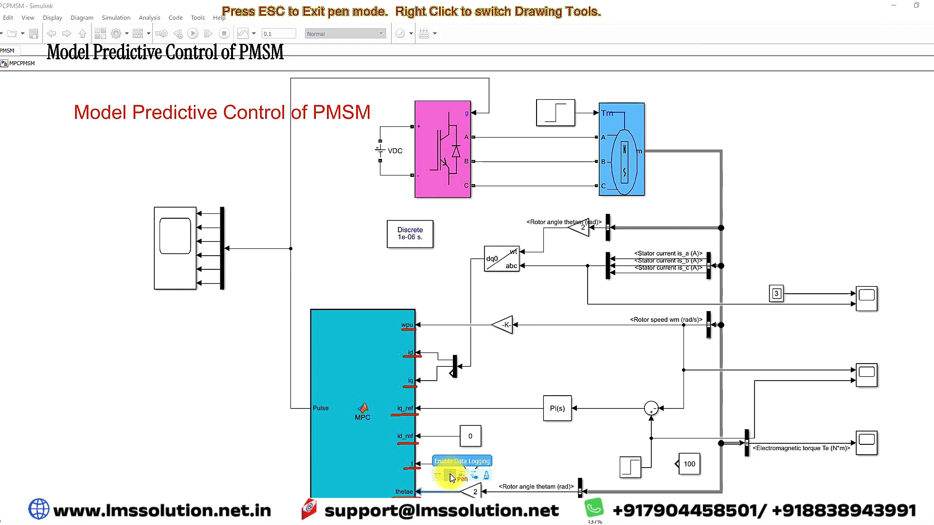
pyautogui.press('Escape')
# Step: Open the MPC function code and begin replacing Vdc=220 with 500
pyautogui.doubleClick(362, 362)
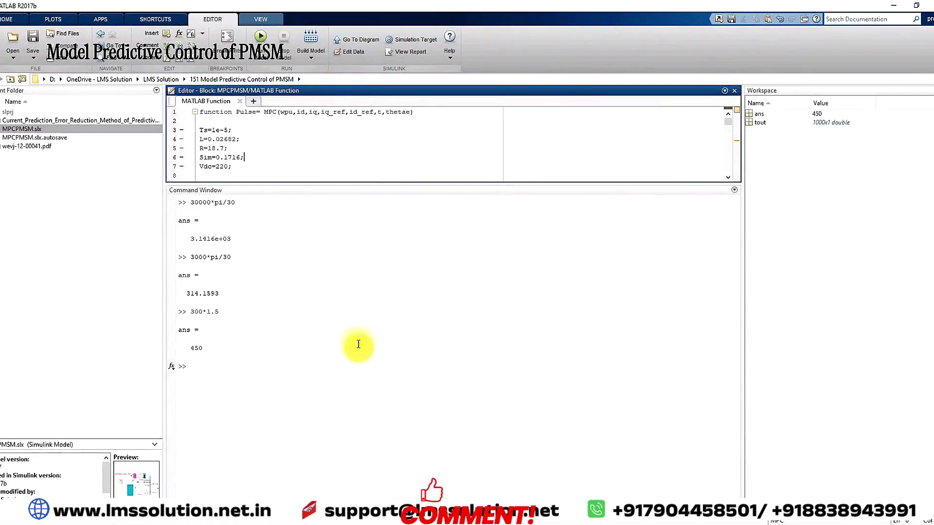
pyautogui.moveTo(272, 183); pyautogui.dragTo(250, 443)
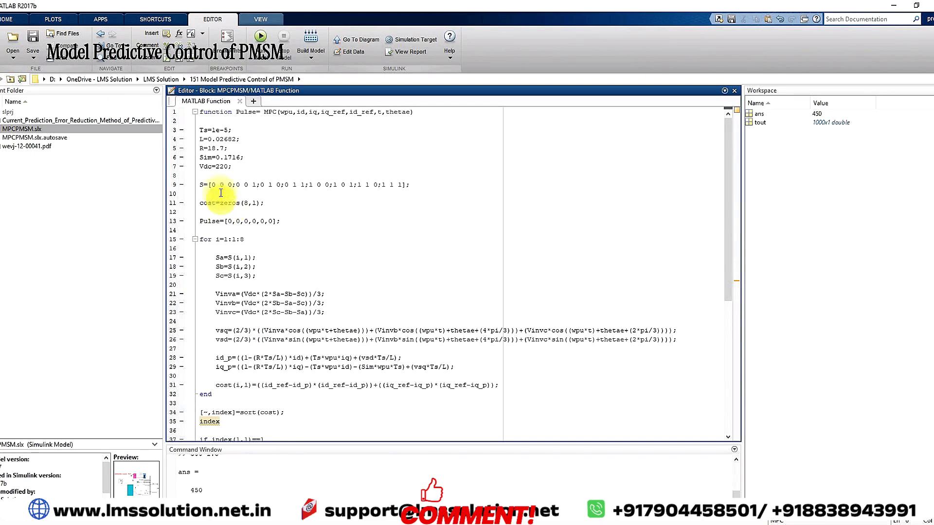
pyautogui.moveTo(199, 139); pyautogui.dragTo(201, 158)
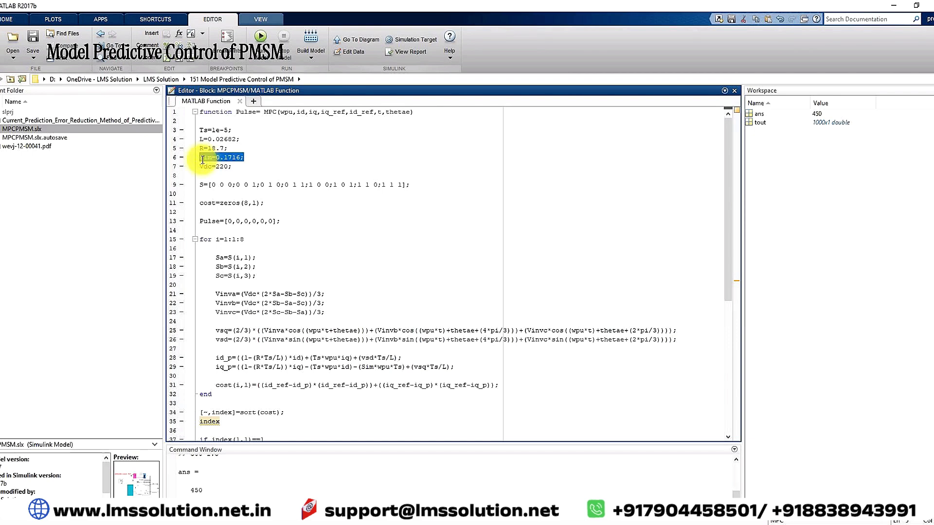
pyautogui.doubleClick(221, 166)
pyautogui.write('50')
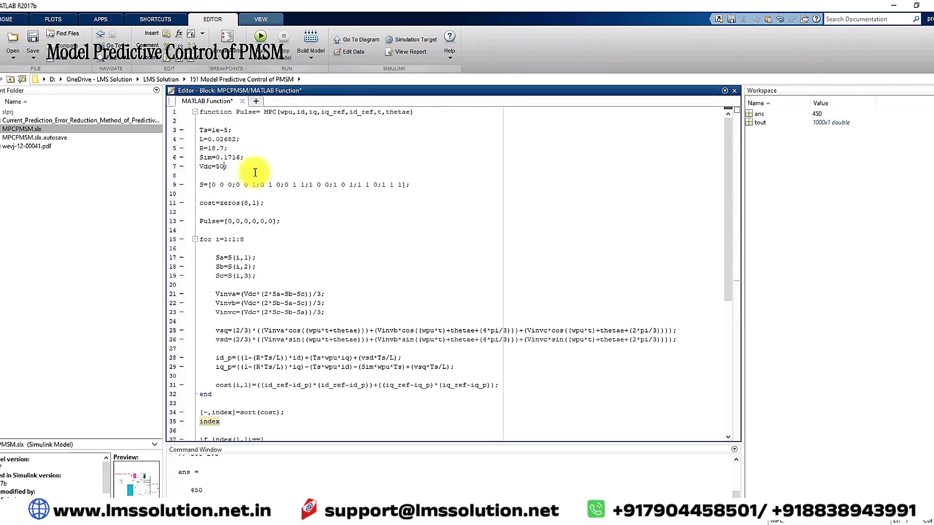
pyautogui.scroll(-1, 308, 156)
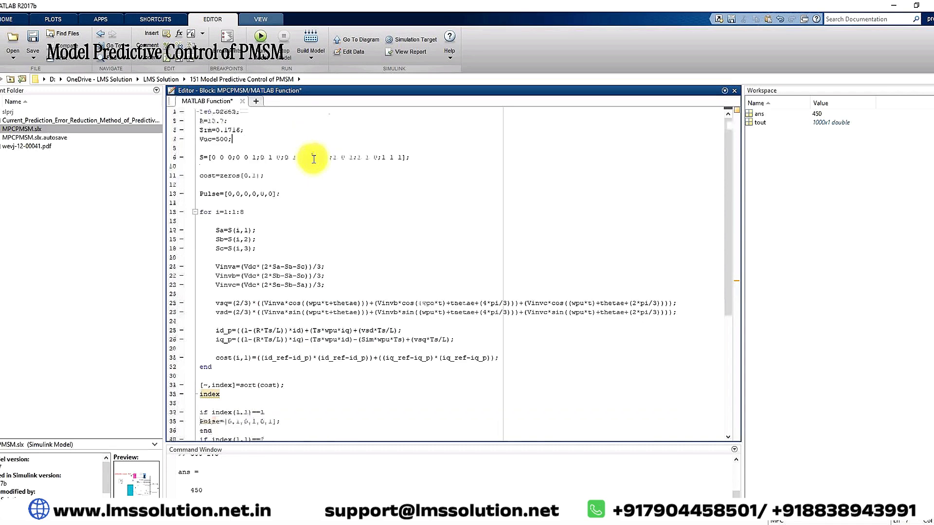
pyautogui.moveTo(198, 155); pyautogui.dragTo(412, 156)
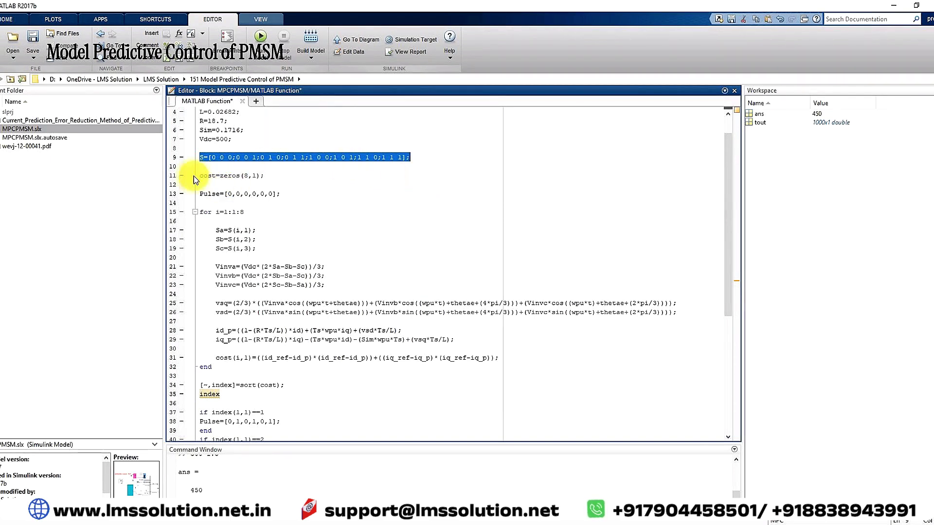
pyautogui.moveTo(203, 175); pyautogui.dragTo(281, 183)
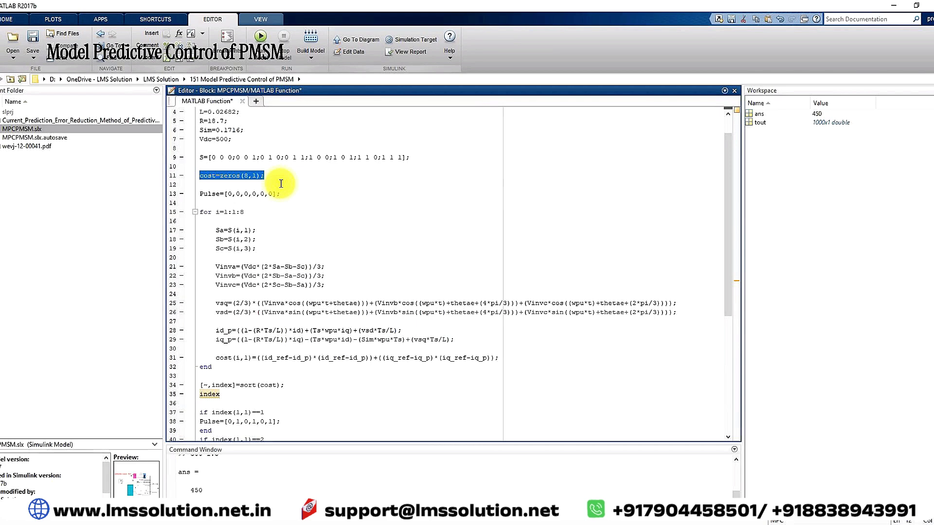
pyautogui.click(250, 177)
pyautogui.moveTo(267, 175)
pyautogui.mouseDown()
pyautogui.moveTo(202, 179)
pyautogui.moveTo(264, 177)
pyautogui.mouseUp()
pyautogui.click(202, 178)
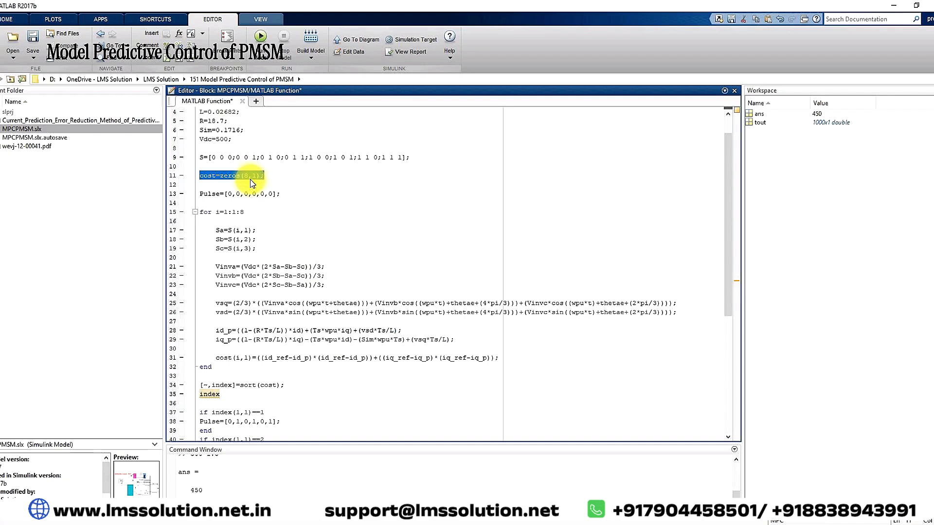
pyautogui.click(199, 195)
pyautogui.moveTo(199, 195); pyautogui.dragTo(295, 196)
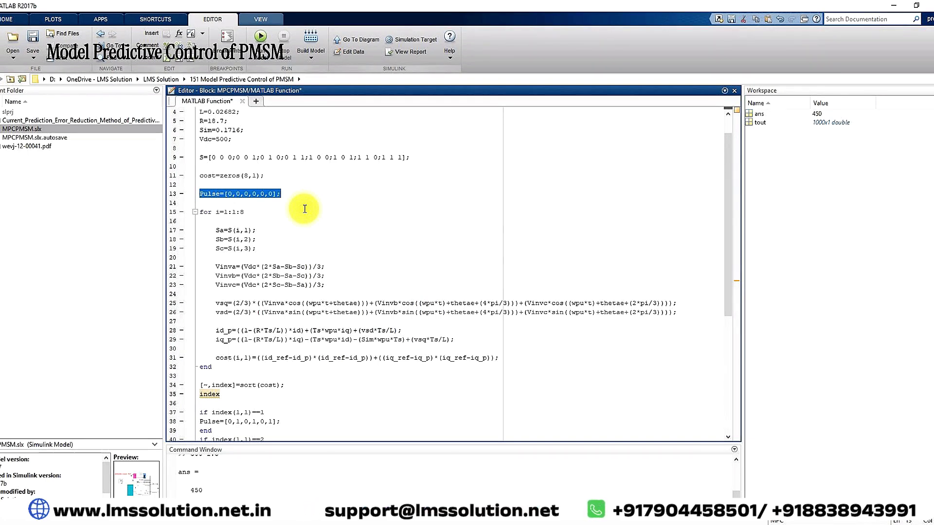
pyautogui.scroll(-2, 304, 204)
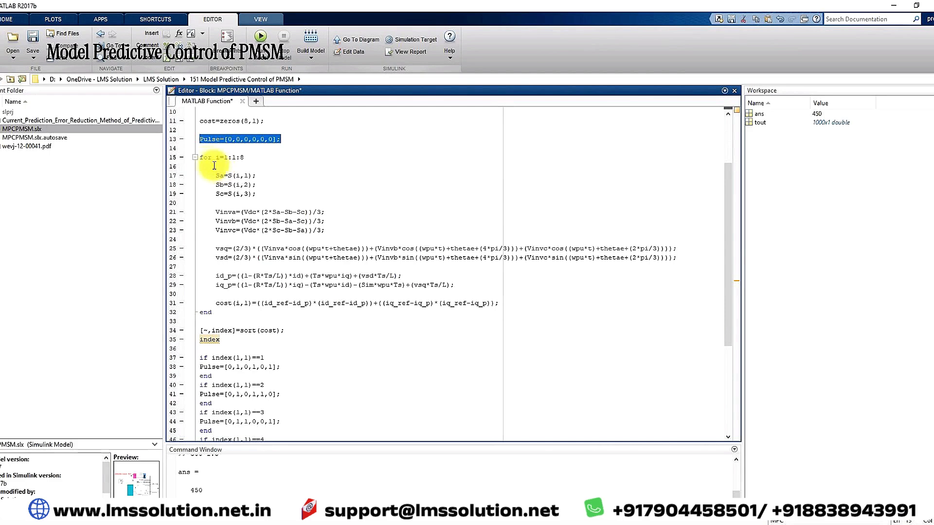
pyautogui.moveTo(215, 303); pyautogui.dragTo(500, 308)
pyautogui.scroll(2, 389, 278)
pyautogui.scroll(1, 389, 279)
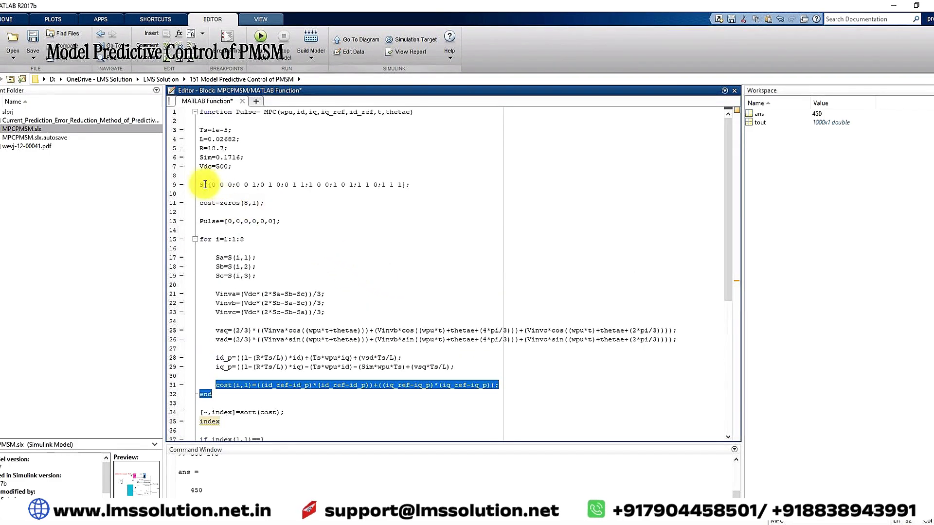
pyautogui.moveTo(201, 185); pyautogui.dragTo(405, 185)
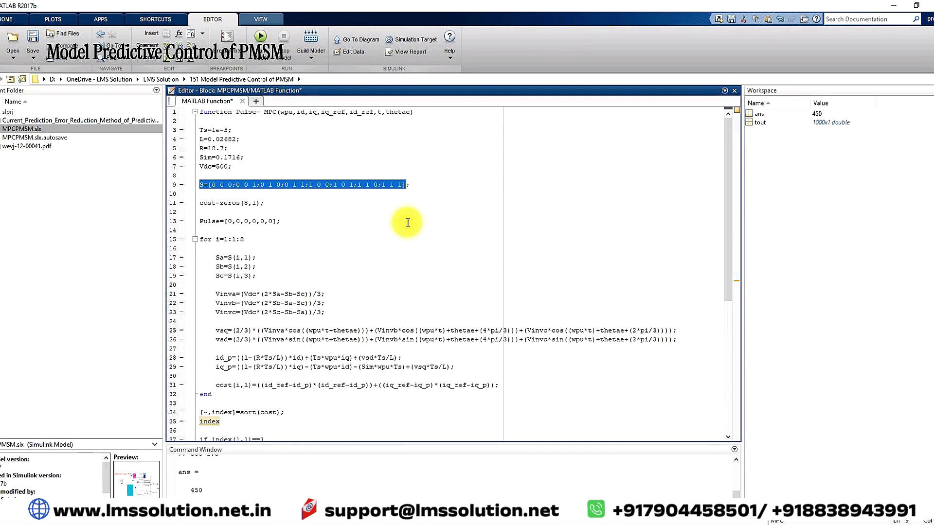
pyautogui.scroll(-3, 395, 254)
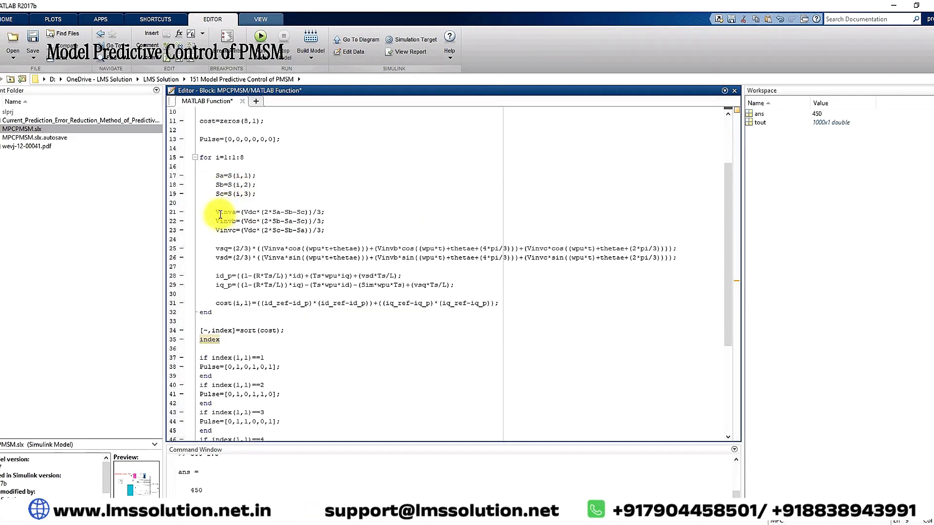
pyautogui.moveTo(215, 212); pyautogui.dragTo(324, 231)
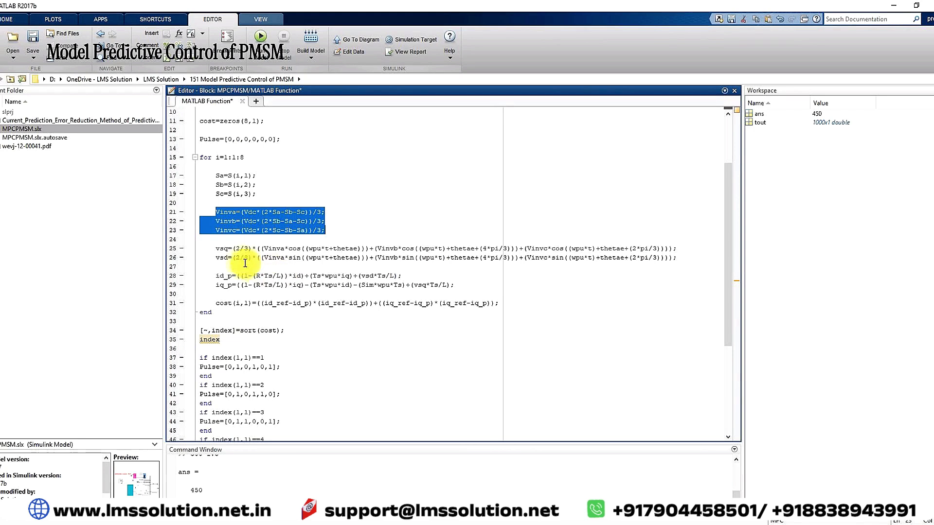
pyautogui.click(222, 254)
pyautogui.moveTo(216, 248); pyautogui.dragTo(625, 260)
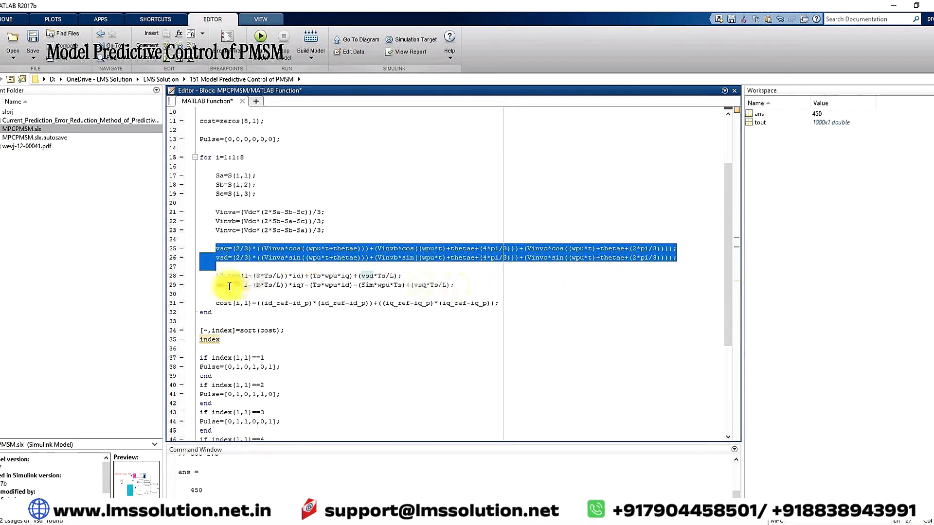
pyautogui.click(220, 279)
pyautogui.moveTo(216, 275); pyautogui.dragTo(460, 287)
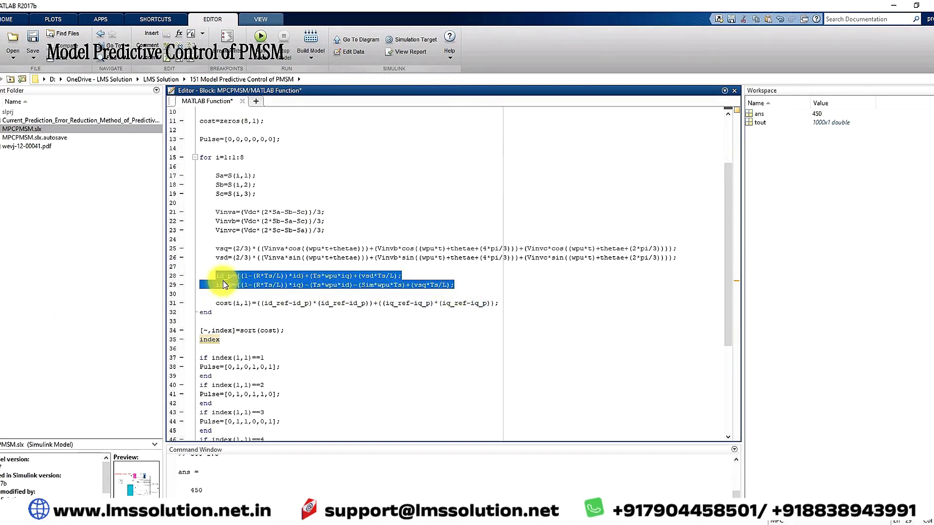
pyautogui.click(279, 309)
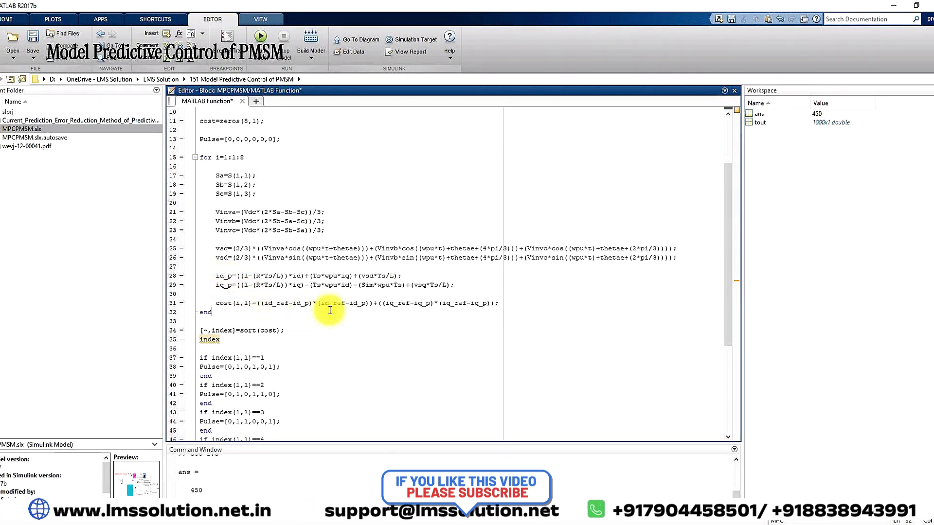
pyautogui.moveTo(498, 304); pyautogui.dragTo(214, 307)
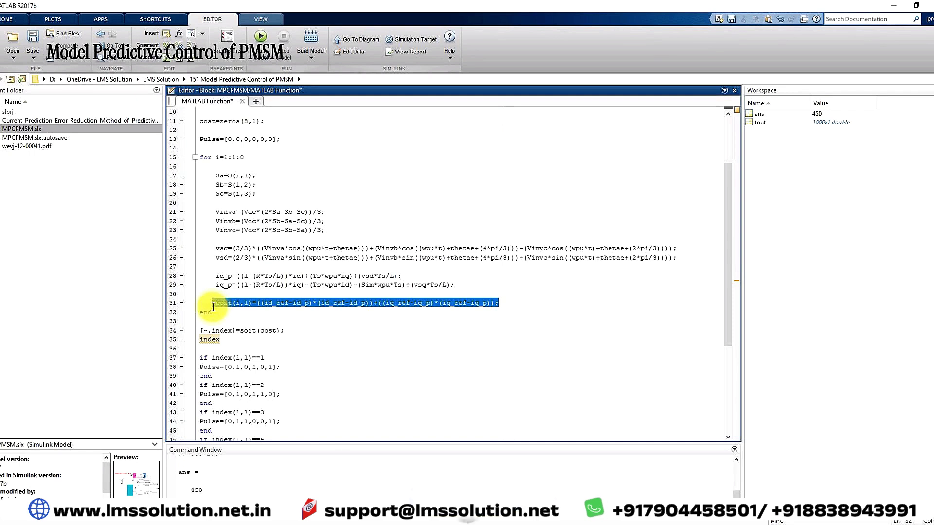
pyautogui.doubleClick(205, 312)
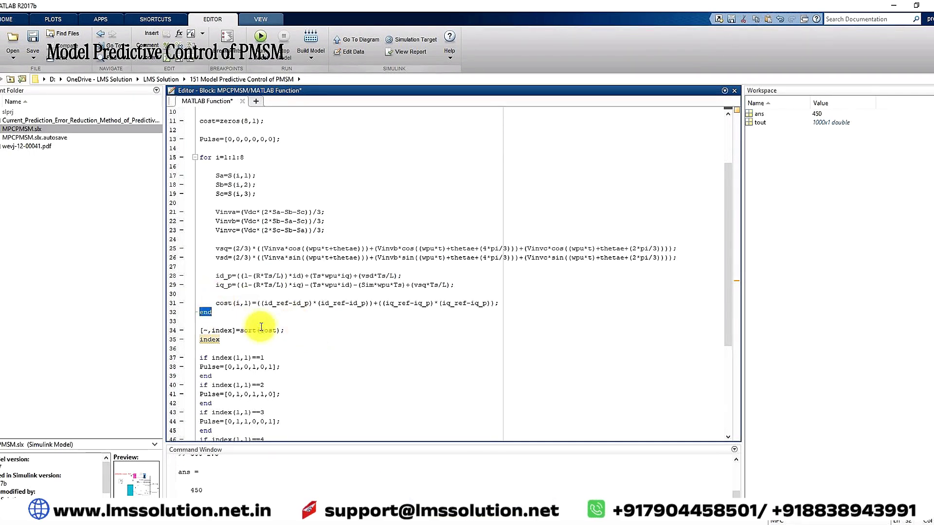
pyautogui.scroll(-1, 272, 316)
pyautogui.moveTo(287, 304); pyautogui.dragTo(194, 308)
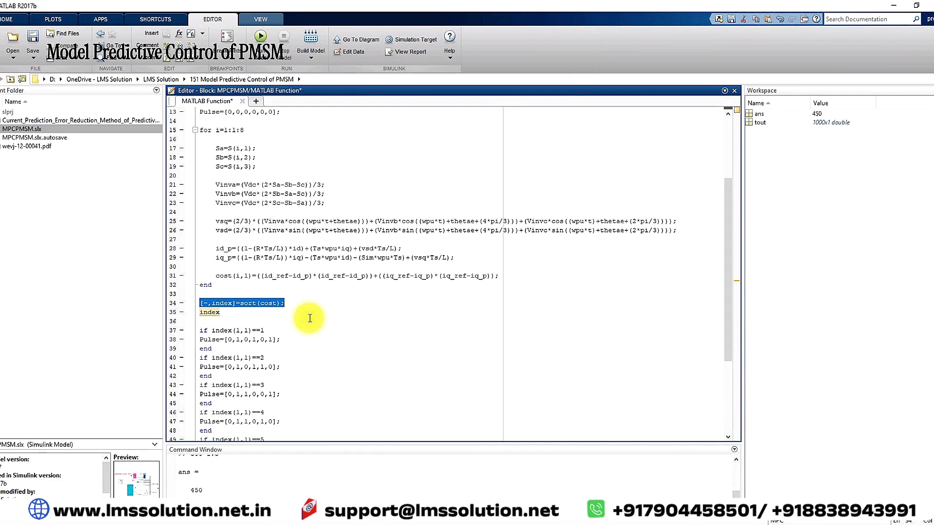
# Step: Highlight the eight pulse-assignment blocks, the index uses, Pulse=[0,1,0,1,0,1] and the index(1,1)==2 condition
pyautogui.scroll(-5, 310, 318)
pyautogui.click(200, 200)
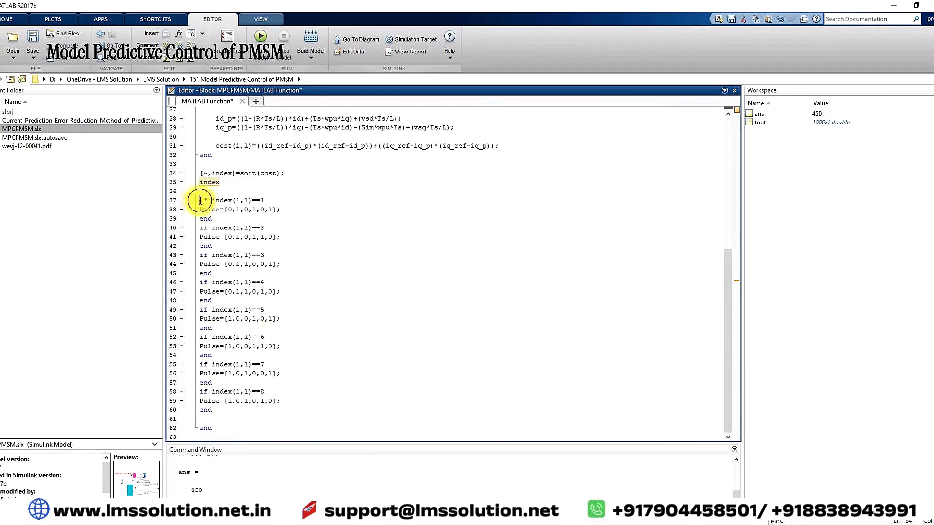
pyautogui.moveTo(200, 200); pyautogui.dragTo(248, 407)
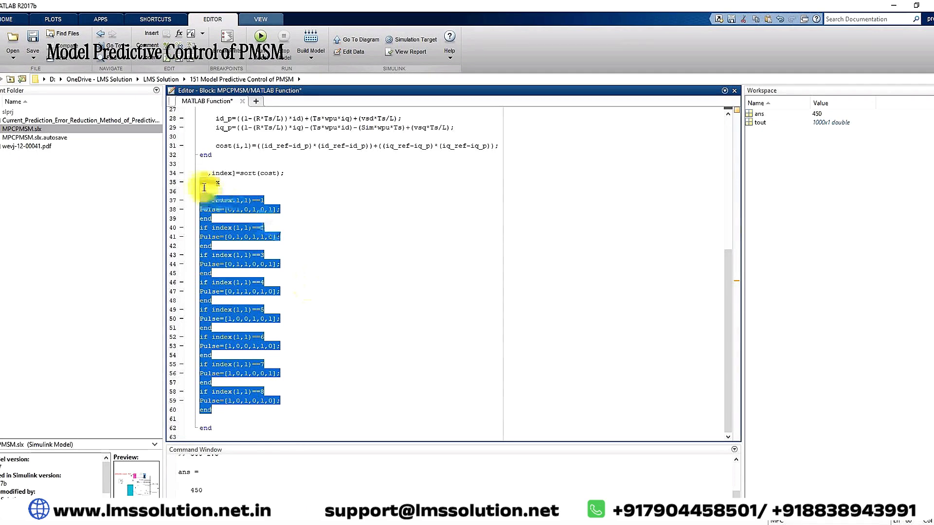
pyautogui.click(232, 201)
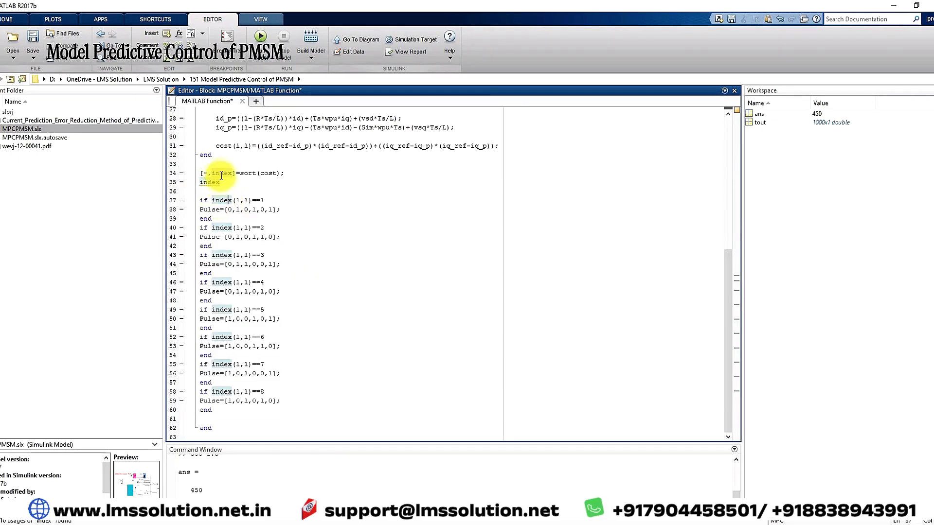
pyautogui.scroll(7, 219, 187)
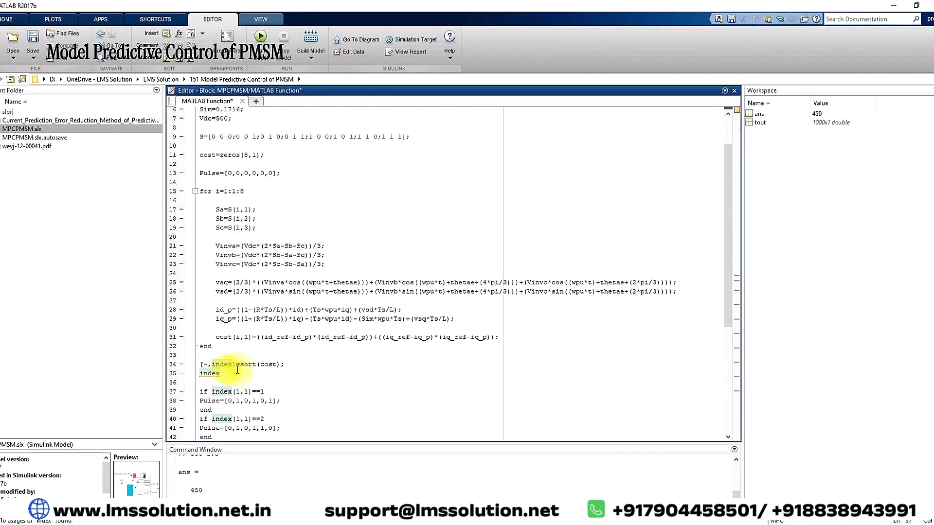
pyautogui.scroll(-4, 234, 357)
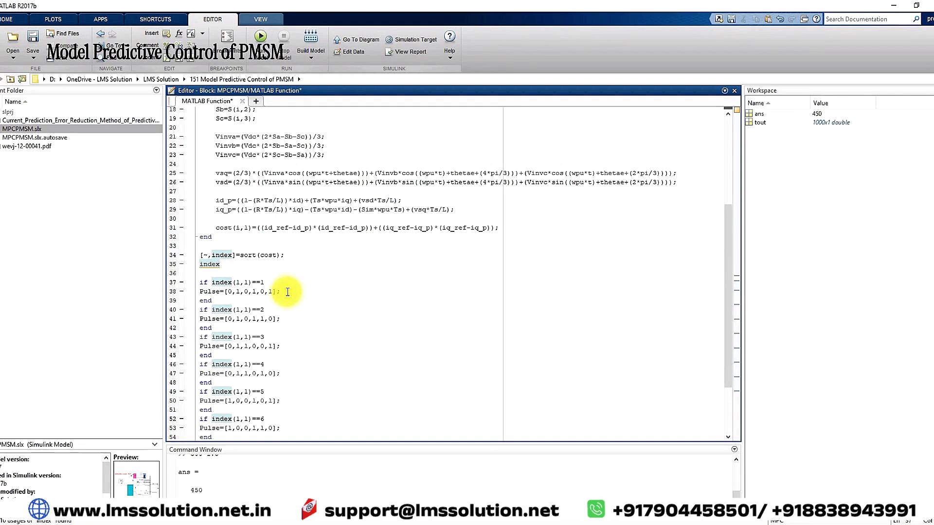
pyautogui.moveTo(280, 292); pyautogui.dragTo(200, 292)
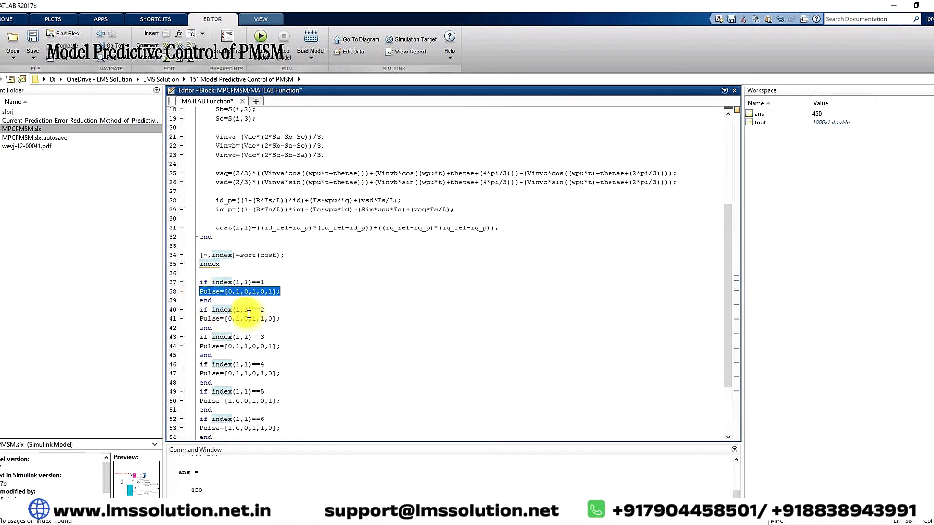
pyautogui.scroll(-2, 246, 312)
pyautogui.click(248, 256)
pyautogui.moveTo(274, 258); pyautogui.dragTo(212, 256)
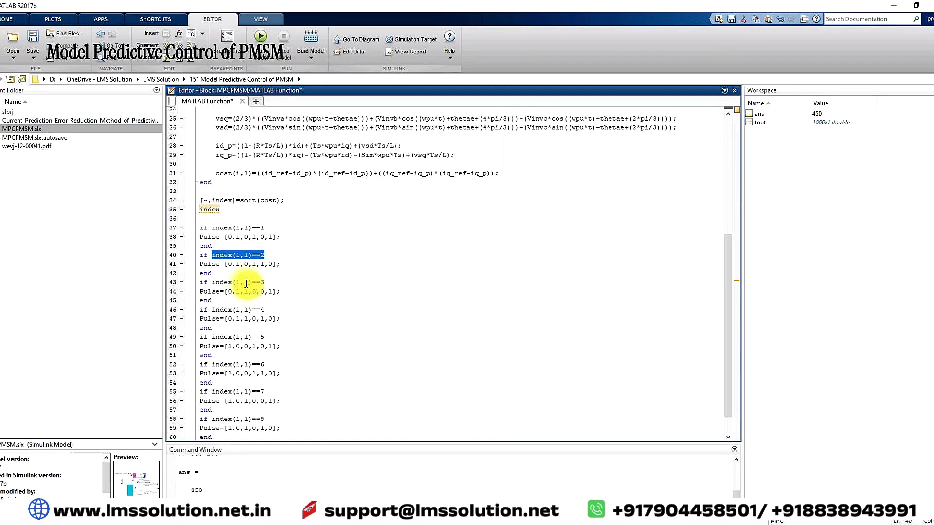
# Step: Point out the line-31 cost function, then return to MPCPMSM and select the Pulse signal
pyautogui.scroll(5, 249, 285)
pyautogui.moveTo(454, 291); pyautogui.dragTo(213, 276)
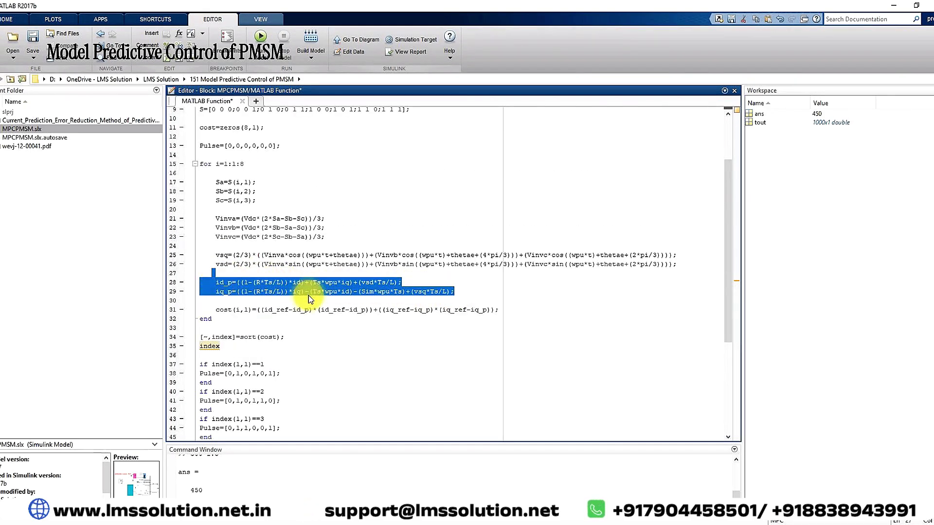
pyautogui.moveTo(498, 309); pyautogui.dragTo(229, 309)
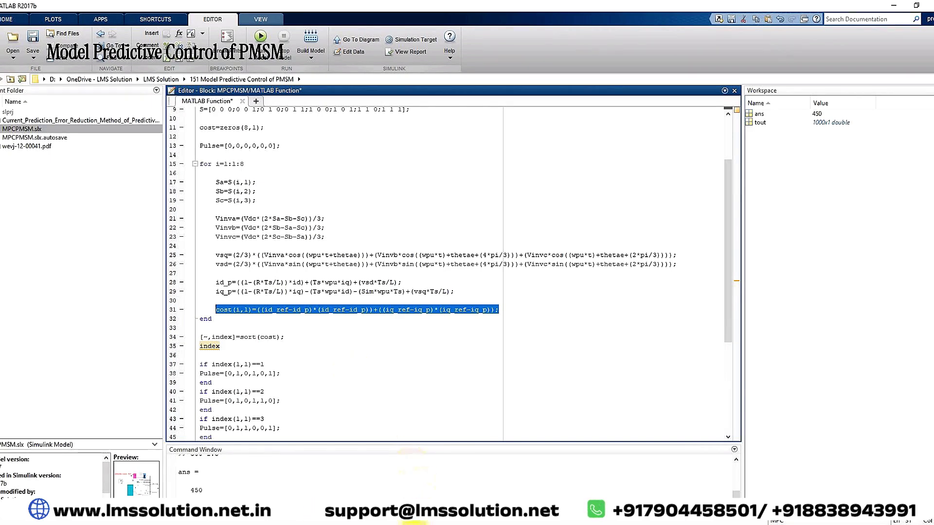
pyautogui.click(410, 518)
pyautogui.click(291, 297)
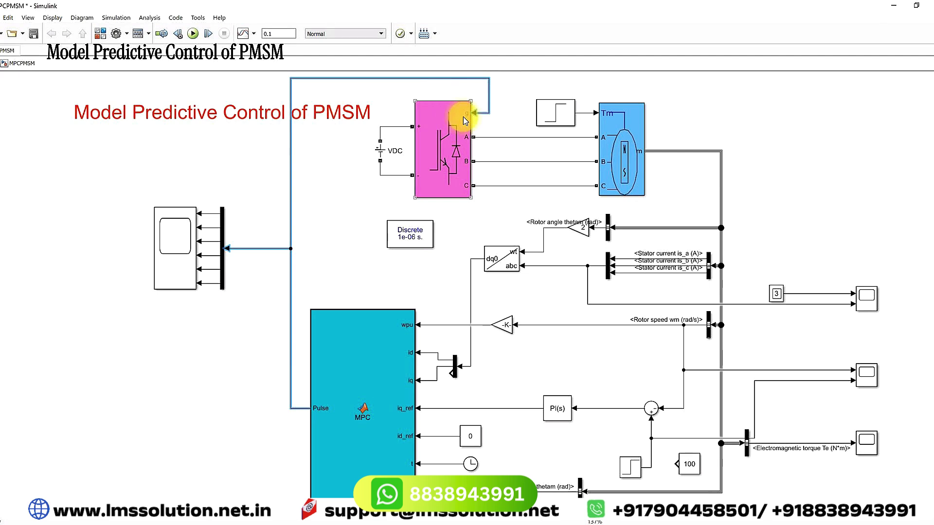
# Step: Open Scope1 to view the voltages and currents, moving its window aside
pyautogui.click(438, 145)
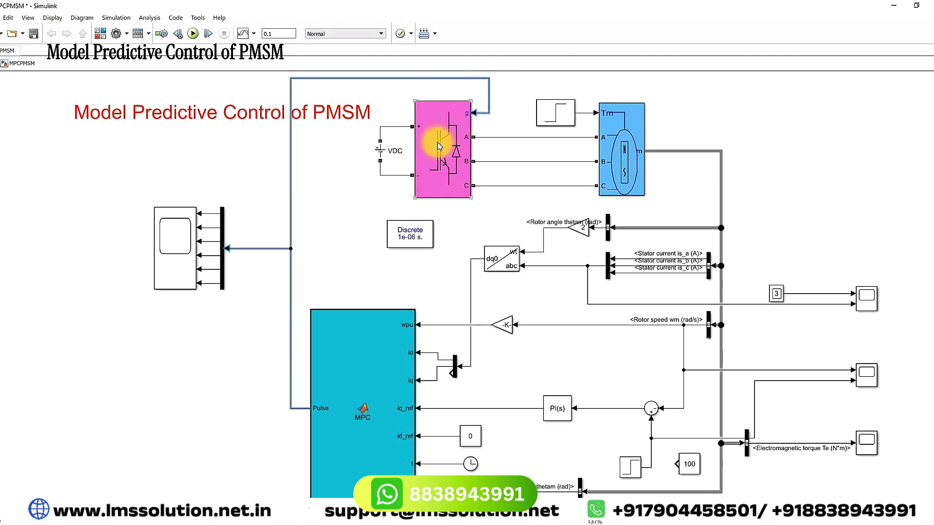
pyautogui.click(614, 147)
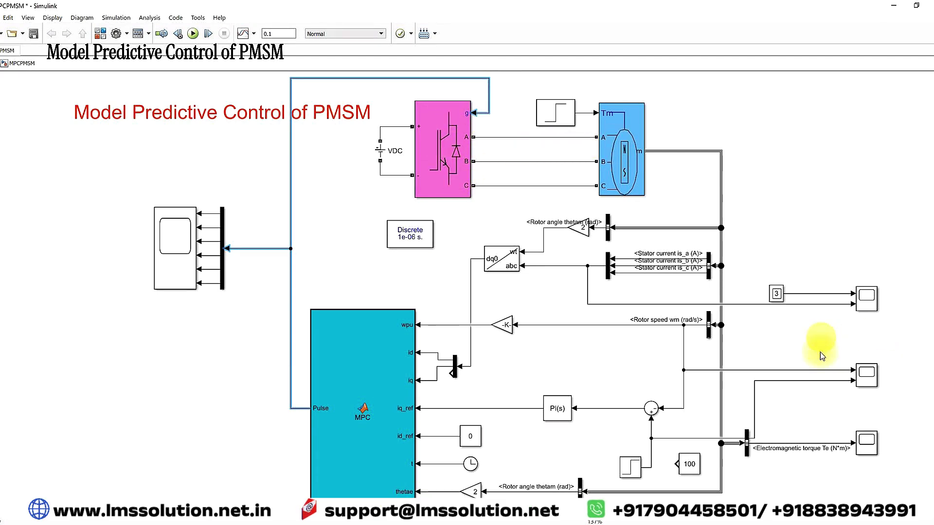
pyautogui.click(869, 436)
pyautogui.doubleClick(866, 297)
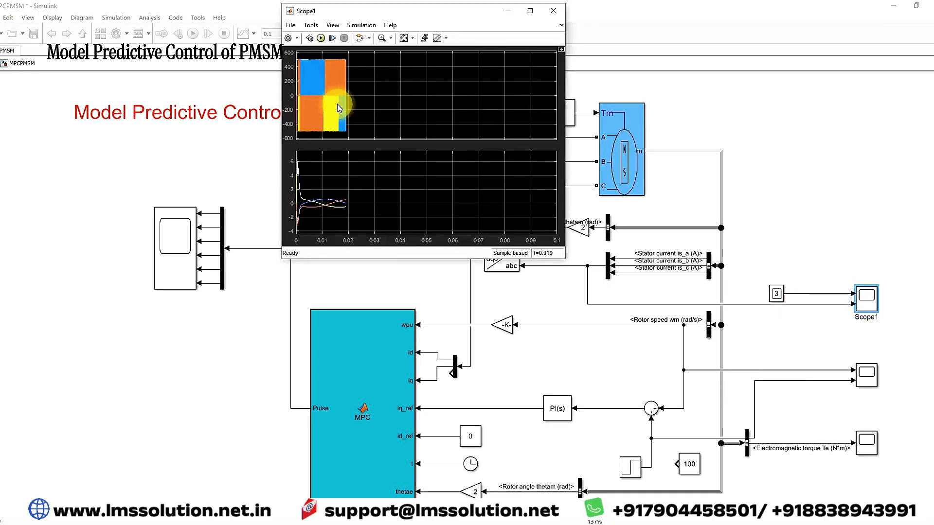
pyautogui.moveTo(370, 13); pyautogui.dragTo(271, 33)
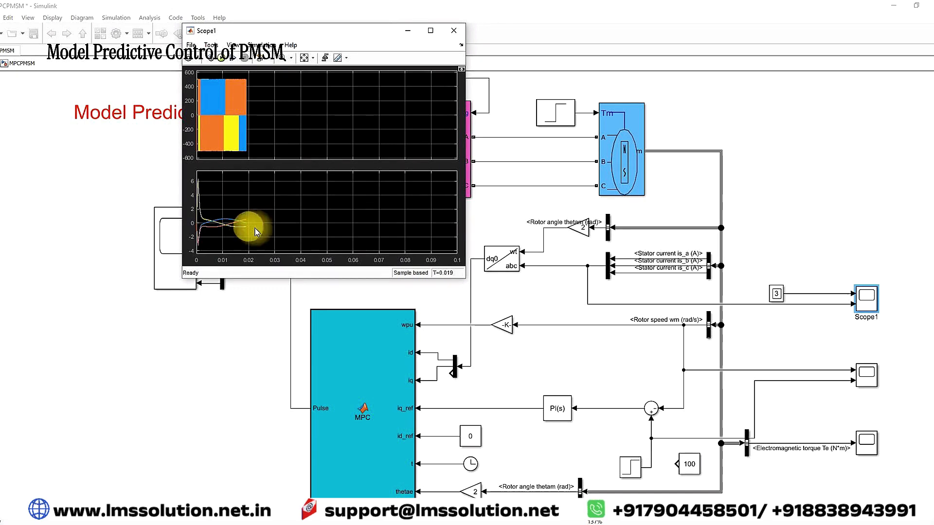
# Step: View the rotor speed, Scope2 torque and Scope3 gate pulse plots, then reopen Step1's parameters
pyautogui.doubleClick(868, 377)
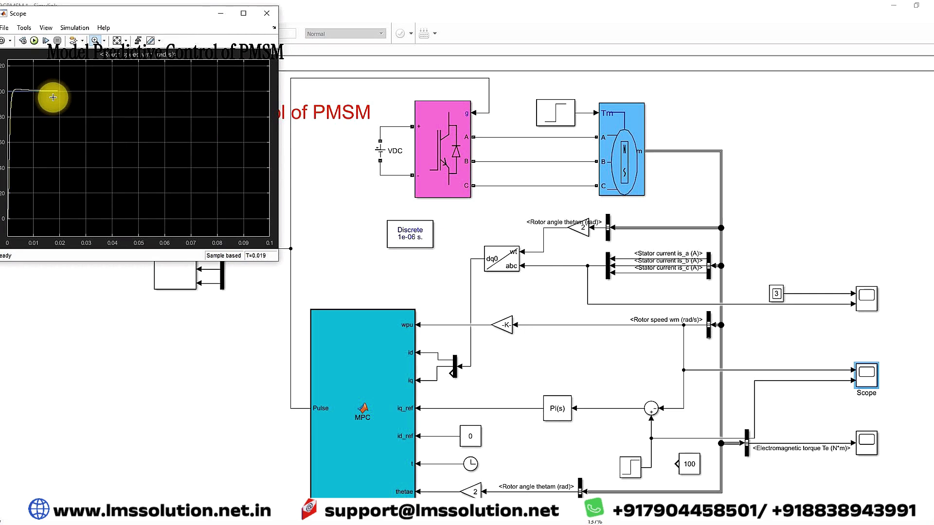
pyautogui.click(870, 449)
pyautogui.doubleClick(873, 450)
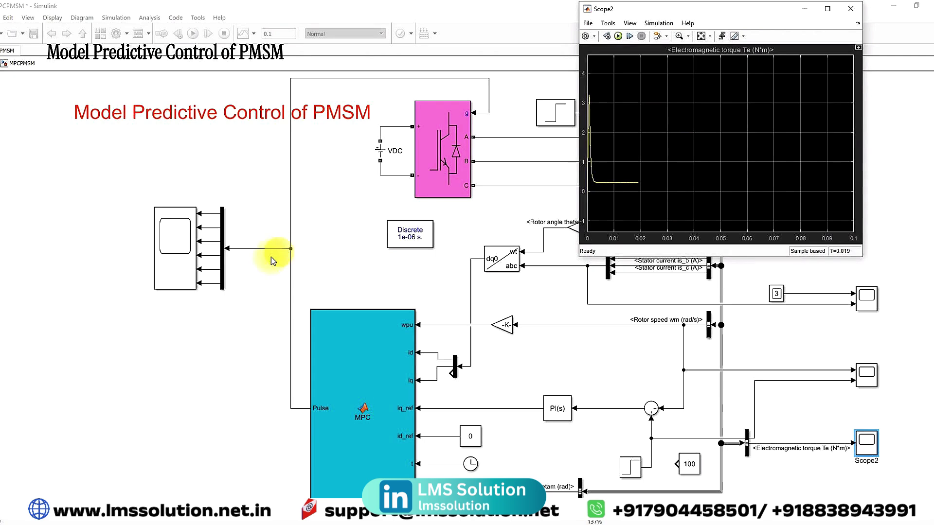
pyautogui.doubleClick(180, 270)
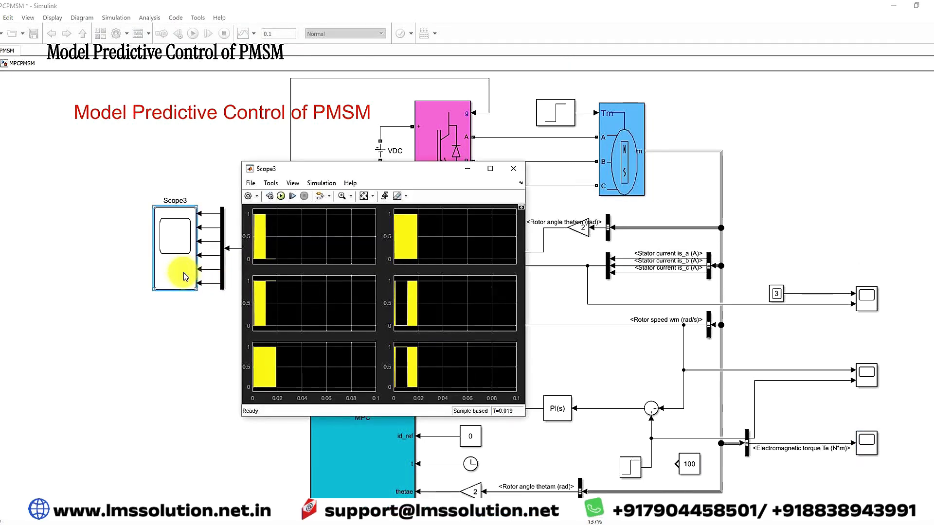
pyautogui.click(599, 424)
pyautogui.doubleClick(630, 468)
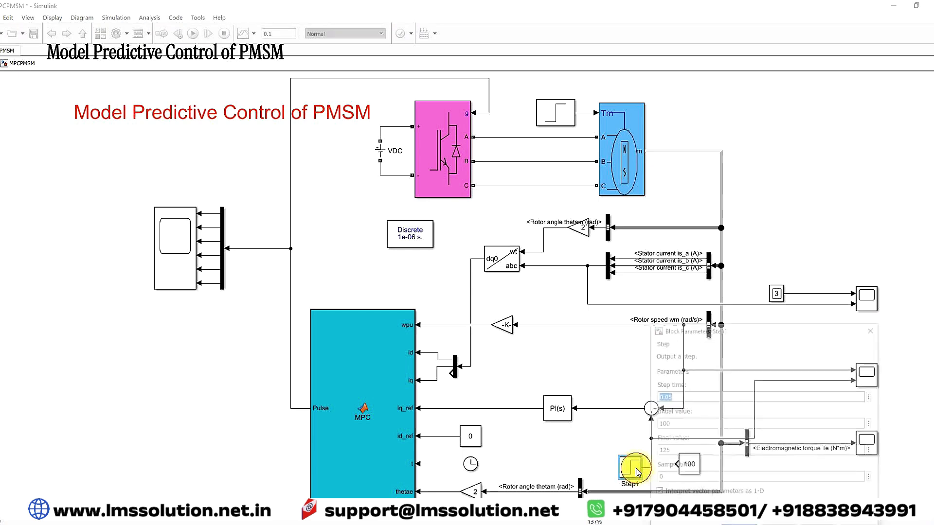
# Step: Confirm Step1's 100-to-125 speed step at 0.05 s, then run and rerun the simulation
pyautogui.moveTo(698, 333); pyautogui.dragTo(622, 191)
pyautogui.doubleClick(598, 283)
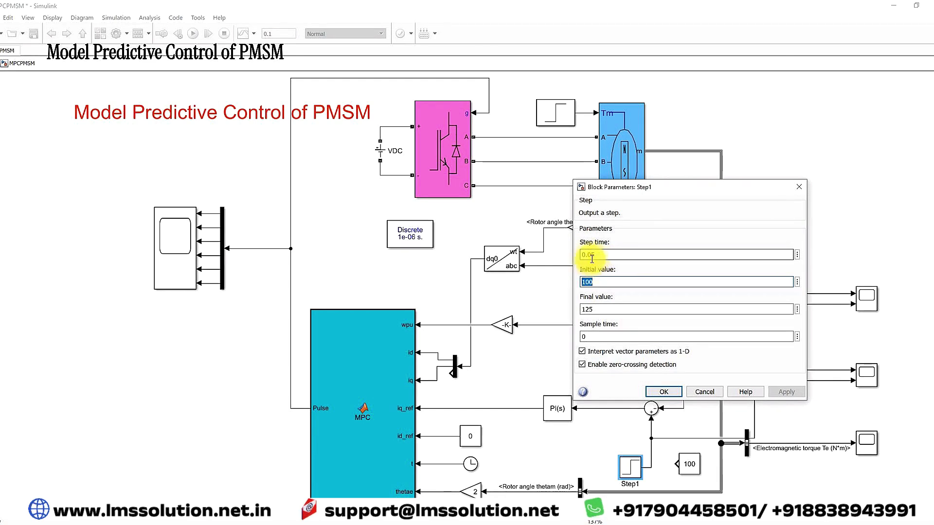
pyautogui.doubleClick(595, 310)
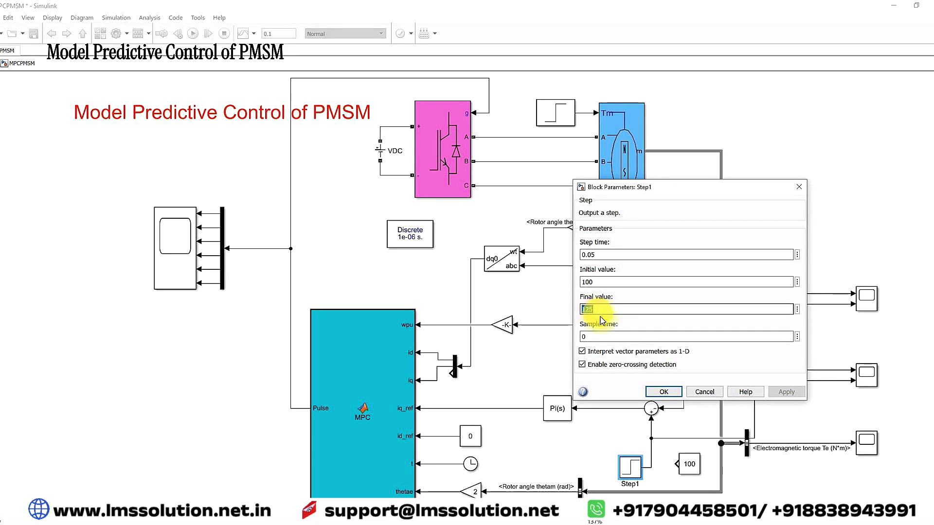
pyautogui.hotkey('ctrl', 't')
pyautogui.click(663, 391)
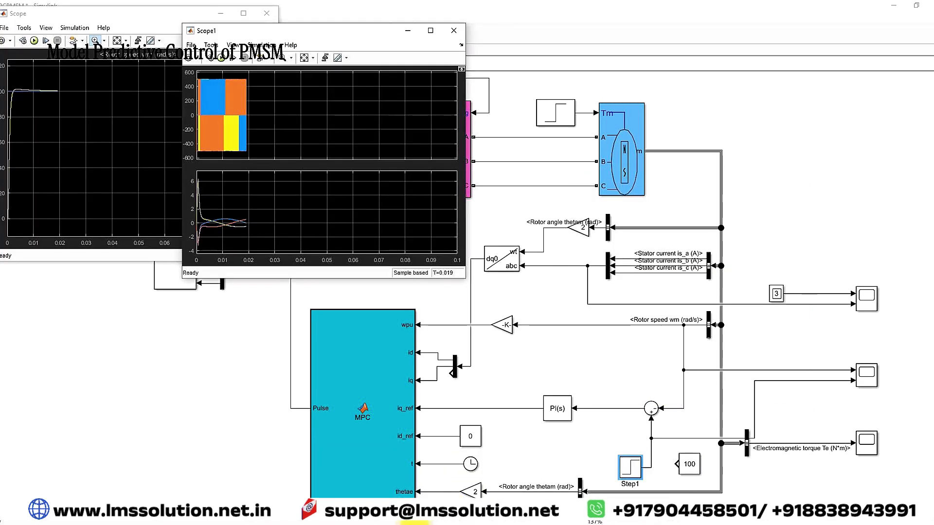
pyautogui.moveTo(327, 37); pyautogui.dragTo(425, 20)
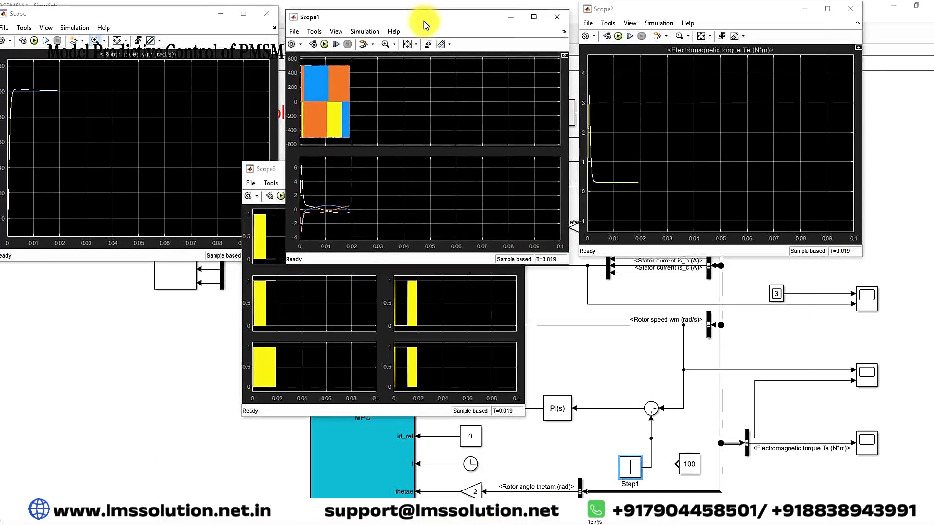
pyautogui.click(319, 40)
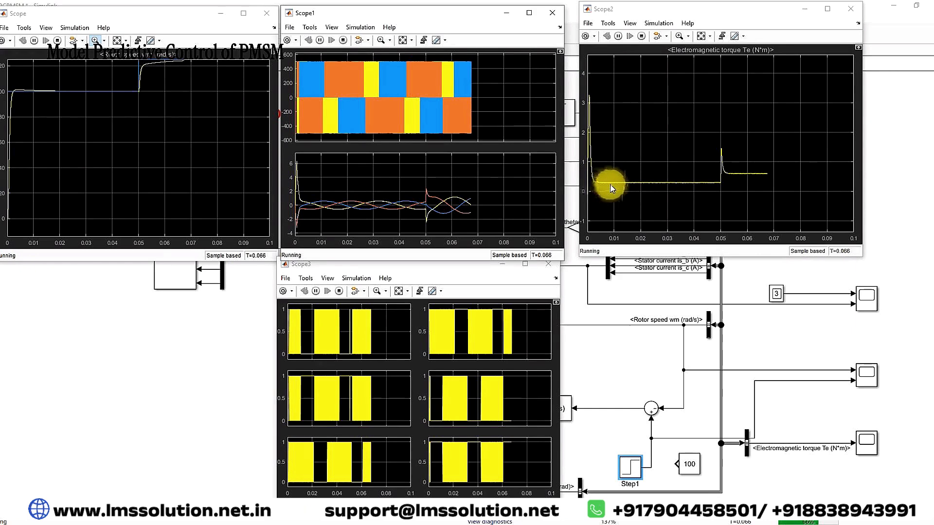
# Step: Check the load-torque Step block stepping from 0.3 to 0.6 at 0.05 s
pyautogui.click(571, 145)
pyautogui.doubleClick(558, 116)
pyautogui.press('Tab')
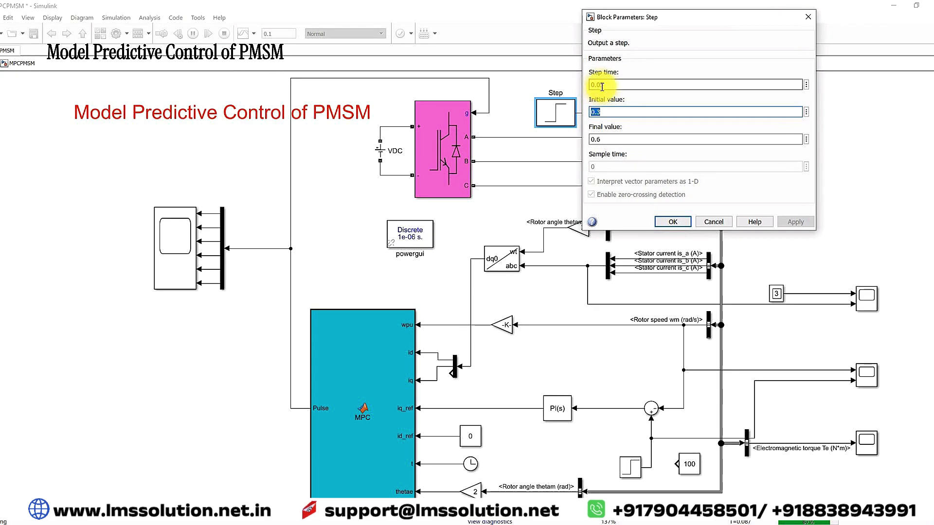
pyautogui.doubleClick(608, 139)
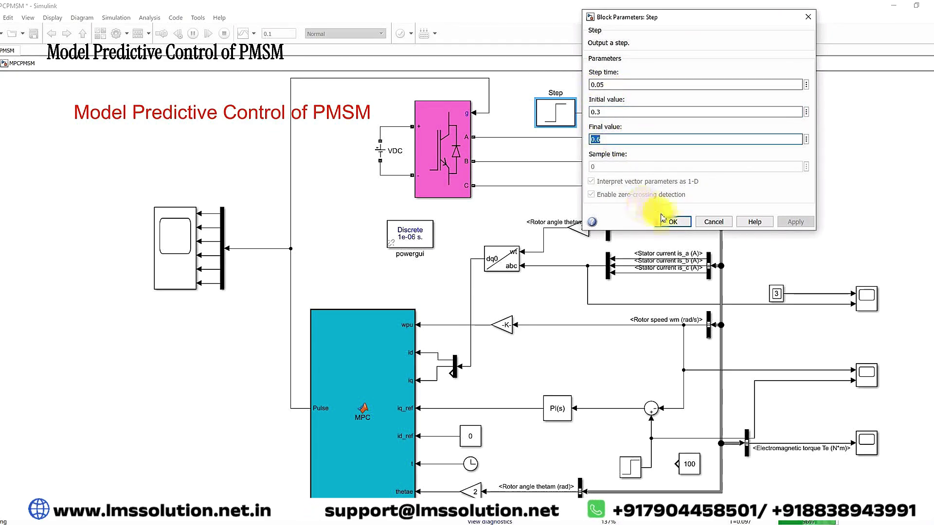
pyautogui.click(672, 222)
# Step: Accept the PMSM preset model, reconfirm the load-torque step, and complete the run to T=0.100
pyautogui.doubleClick(637, 146)
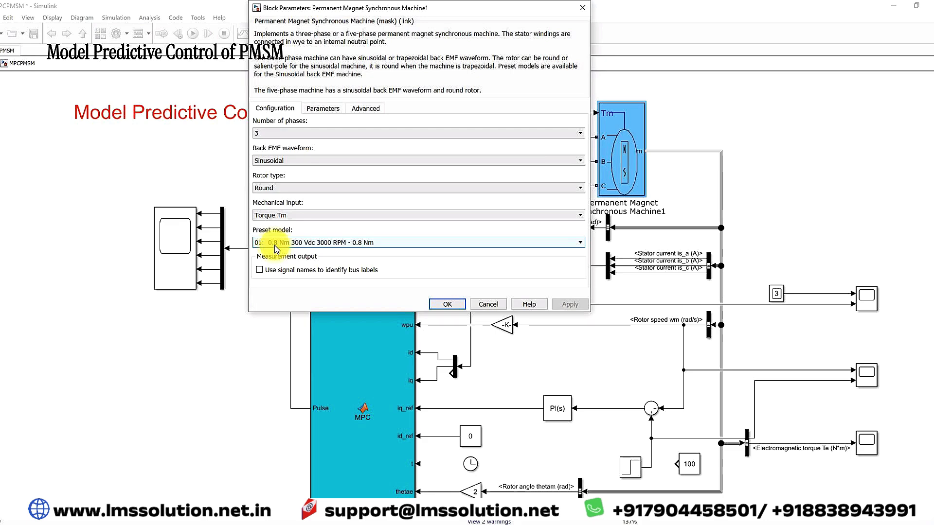
pyautogui.click(454, 305)
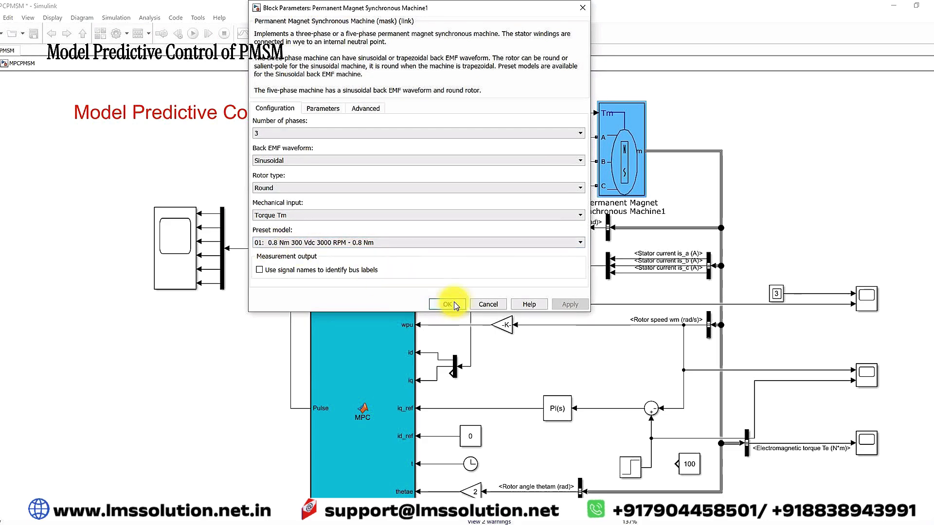
pyautogui.click(549, 126)
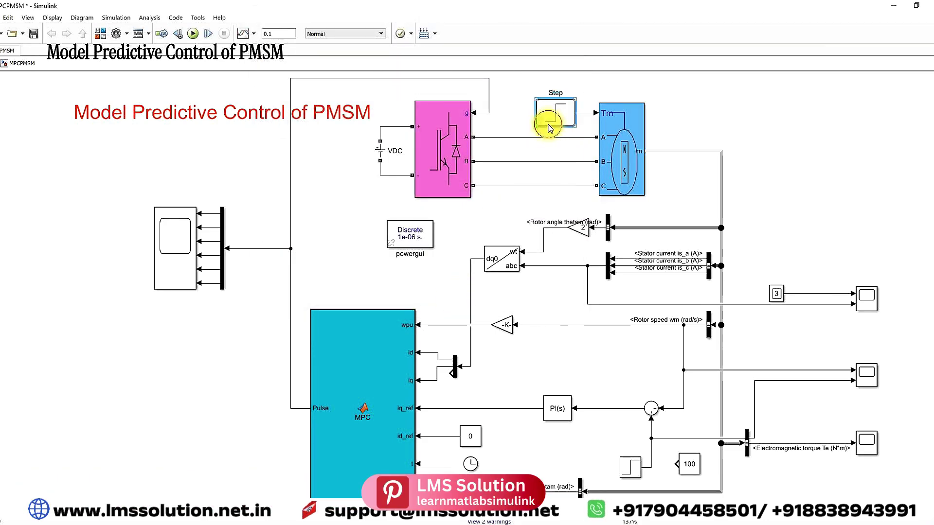
pyautogui.doubleClick(550, 125)
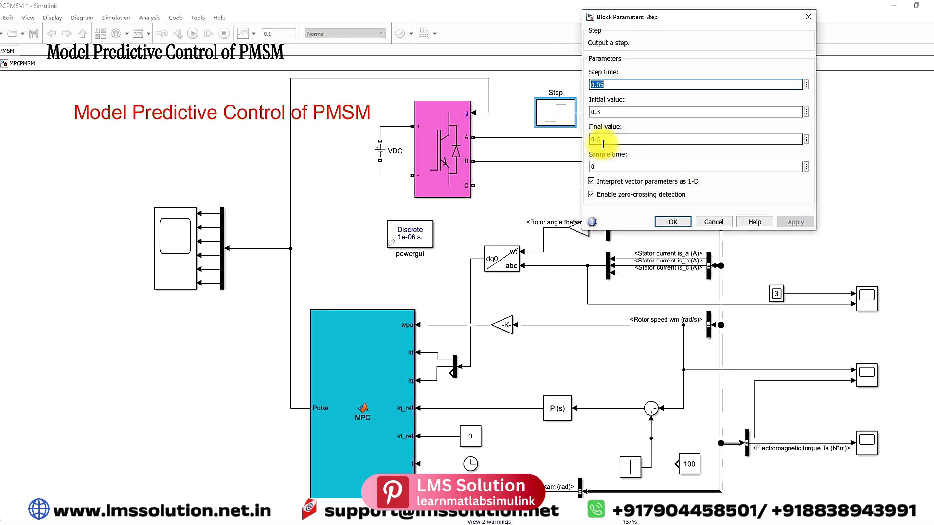
pyautogui.click(672, 222)
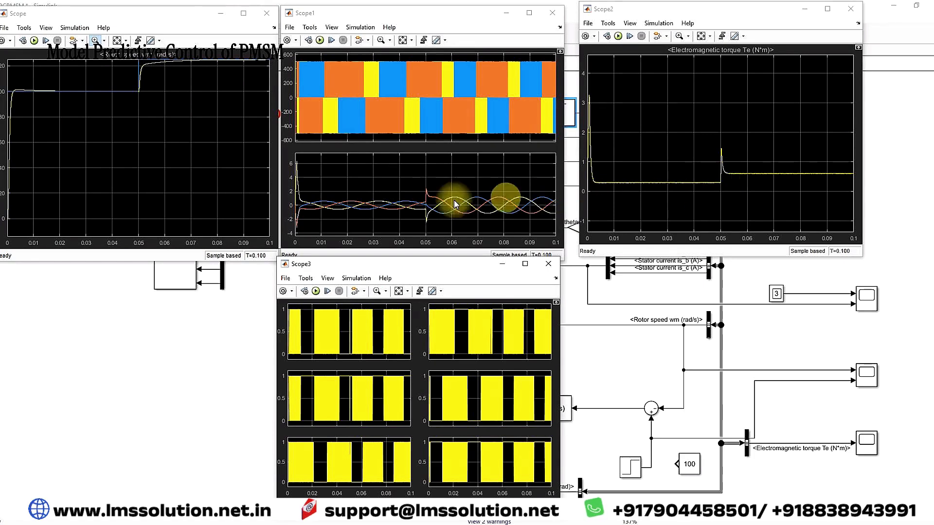
# Step: Y-zoom Scope1 currents to about -2 to 1 and Scope2 torque to about 0.4–0.75, then autoscale speed
pyautogui.click(389, 40)
pyautogui.click(406, 80)
pyautogui.moveTo(302, 193); pyautogui.dragTo(301, 221)
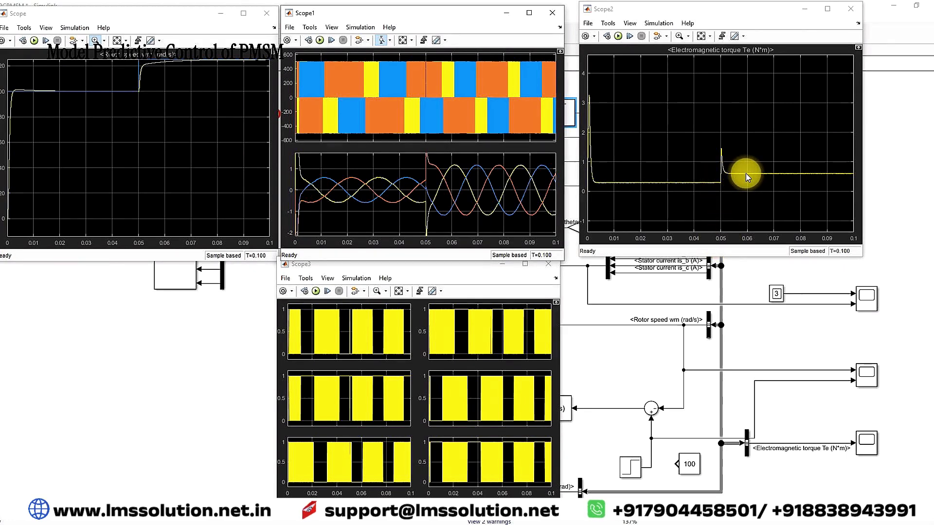
pyautogui.click(687, 36)
pyautogui.click(700, 69)
pyautogui.moveTo(775, 152); pyautogui.dragTo(777, 198)
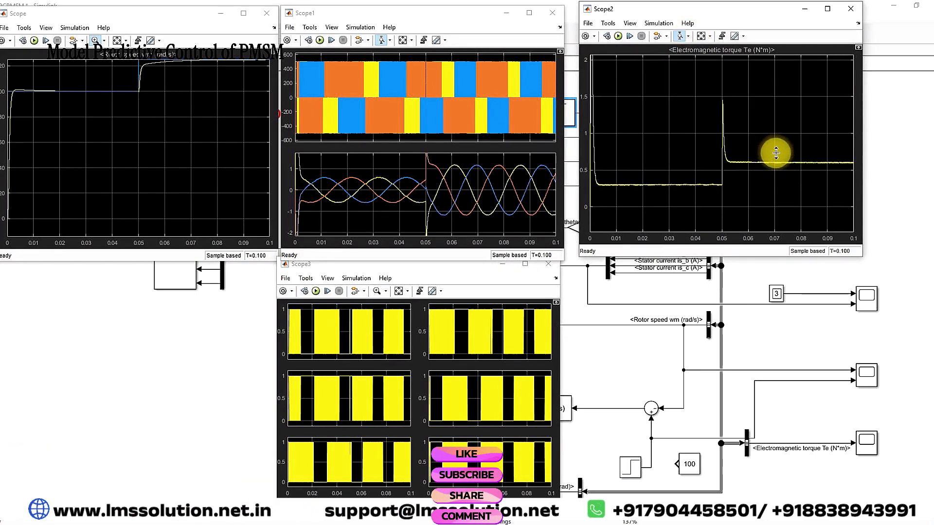
pyautogui.moveTo(775, 152); pyautogui.dragTo(776, 177)
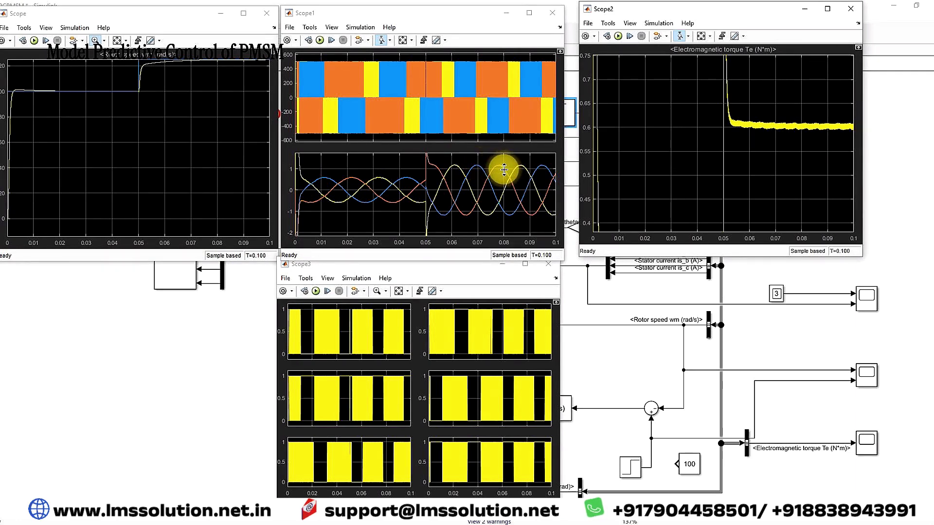
pyautogui.click(117, 40)
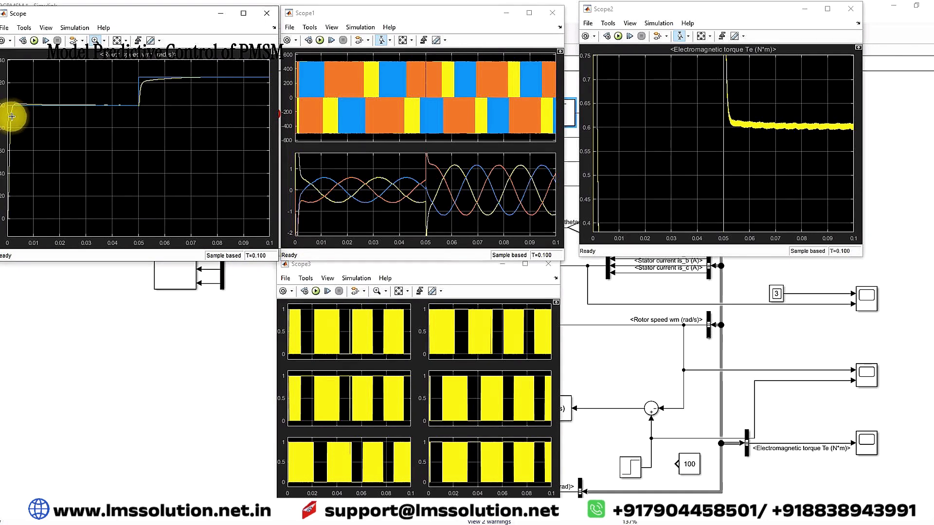